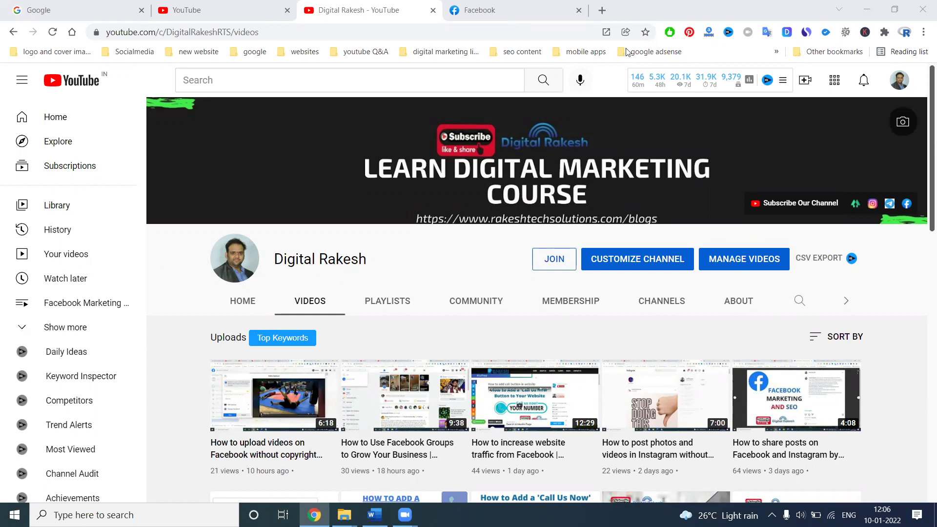
# Open Facebook Creator Studio at facebook.com/creatorstudio in a new browser tab.
pyautogui.click(601, 11)
pyautogui.write('facebook.com/cre')
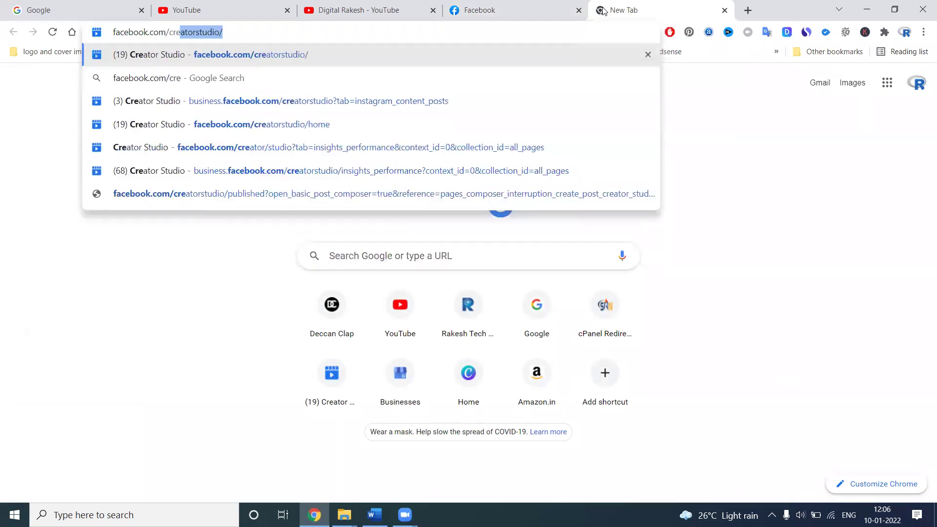
pyautogui.press('Return')
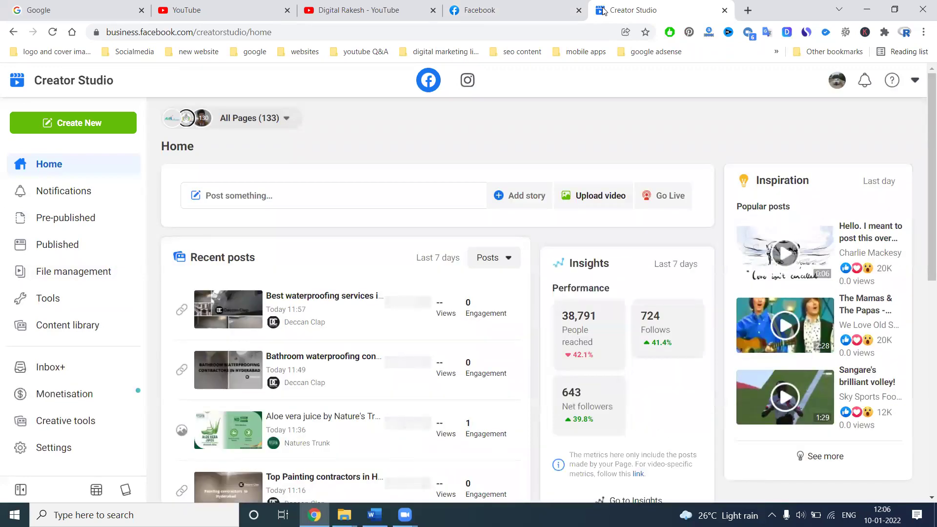
# Start a video post across Pages with Digital Rakesh as the primary Page.
pyautogui.click(108, 133)
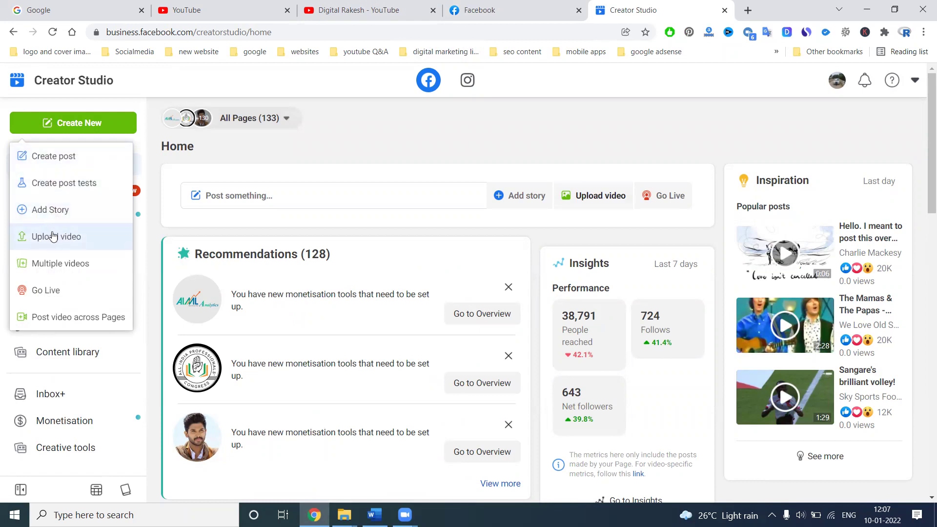
pyautogui.click(58, 318)
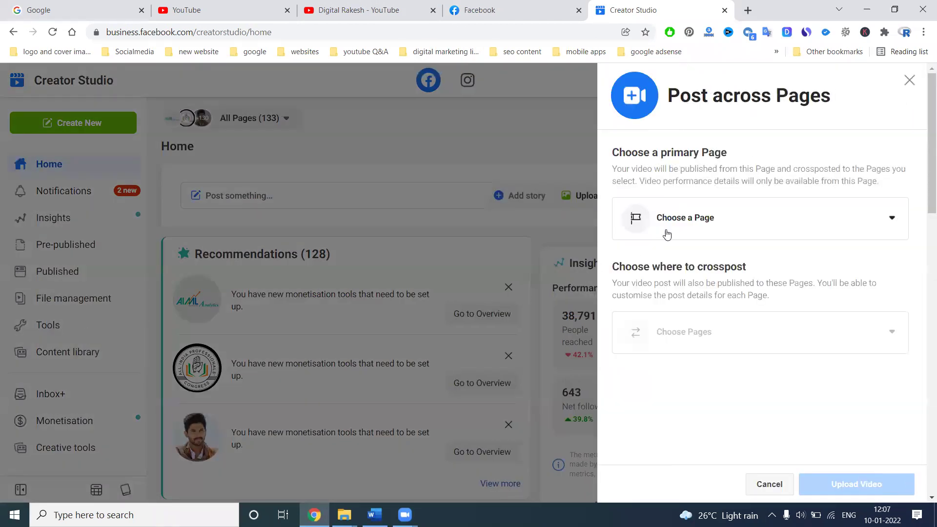
pyautogui.click(667, 235)
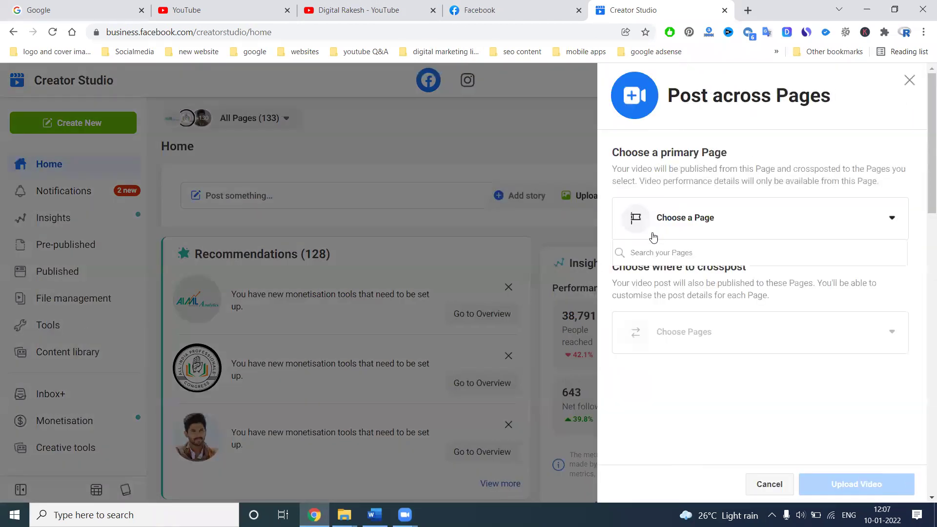
pyautogui.write('rakesh')
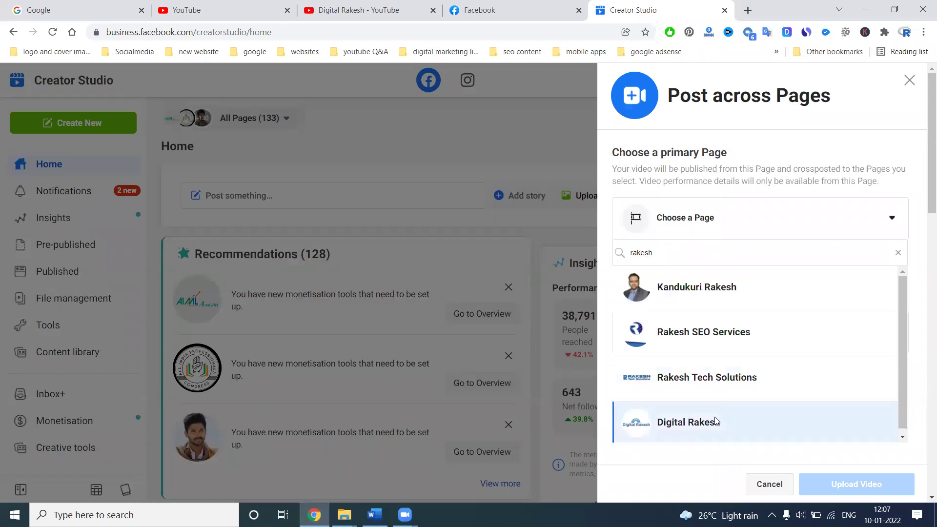
pyautogui.click(710, 421)
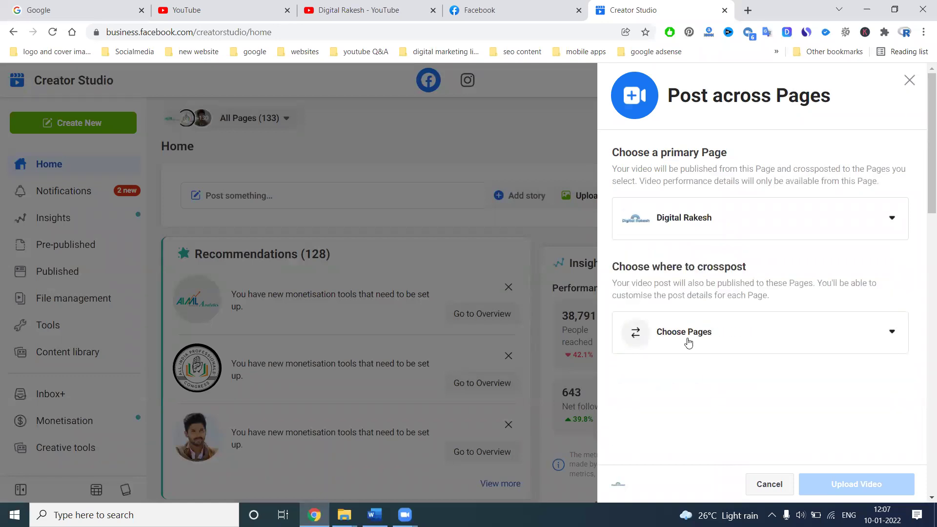
# Select the Page carrying the owner's personal name and the Rakesh SEO Services Page for crossposting.
pyautogui.click(670, 338)
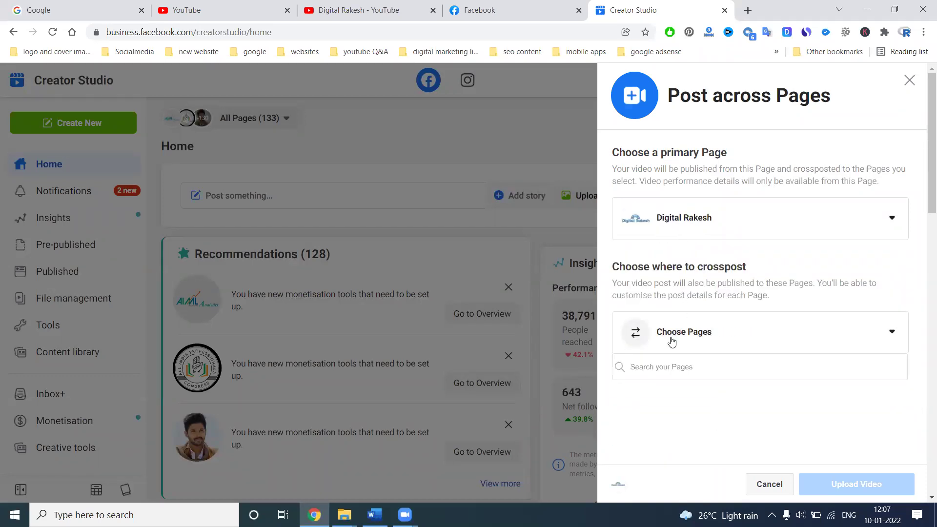
pyautogui.click(671, 369)
pyautogui.write('kand')
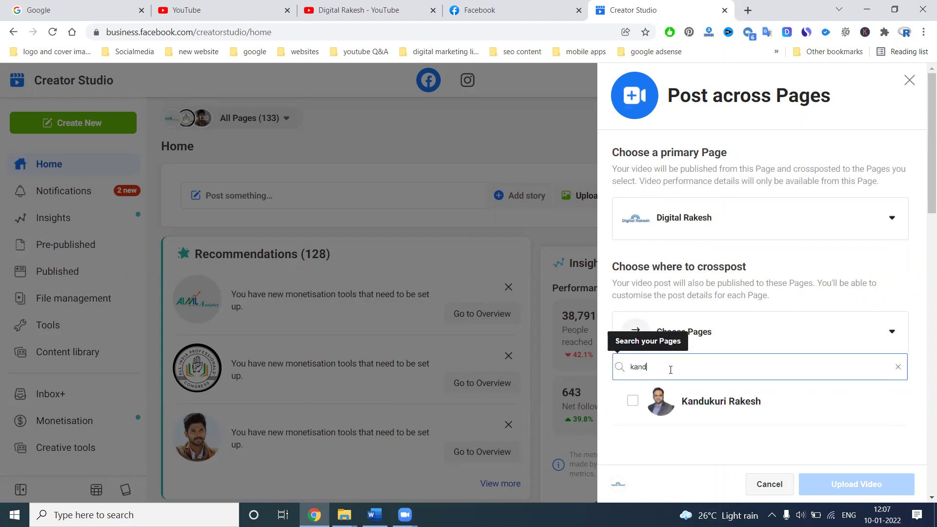
pyautogui.click(669, 414)
pyautogui.doubleClick(679, 368)
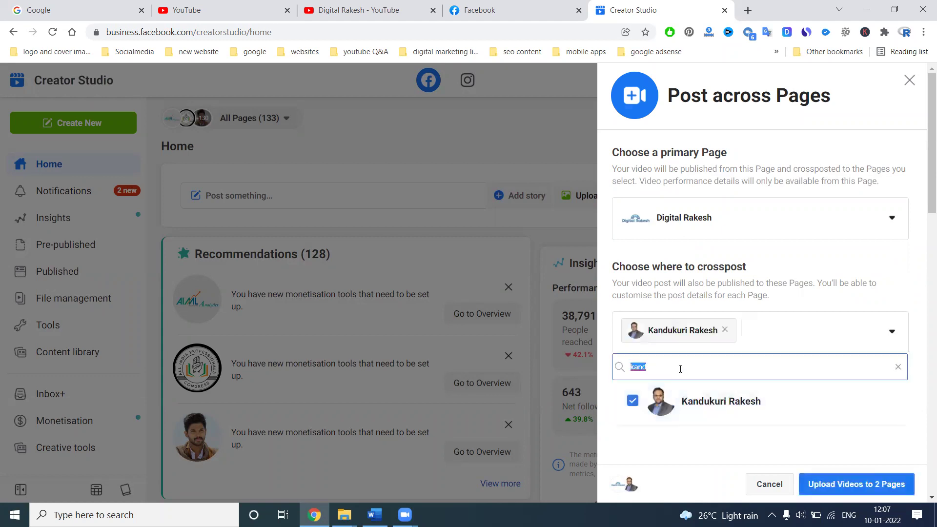
pyautogui.write('rakesh')
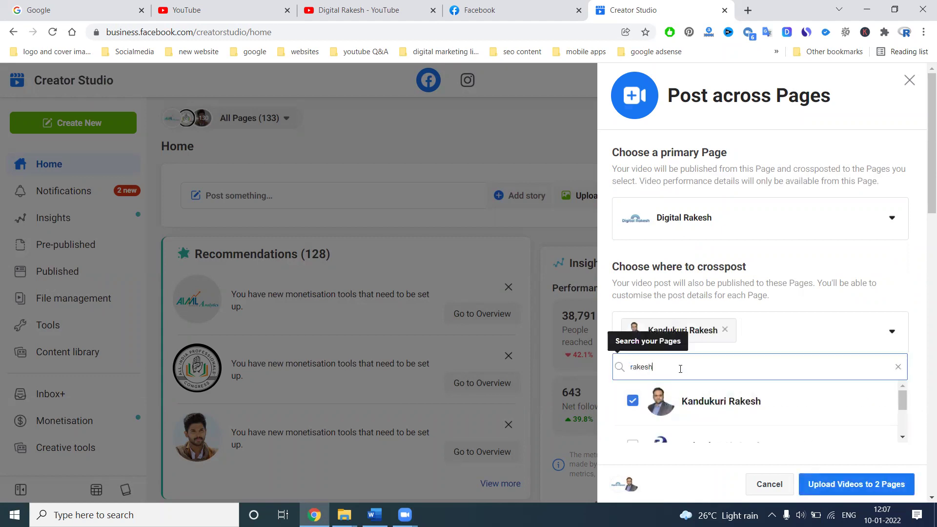
pyautogui.scroll(-2, 683, 408)
pyautogui.click(684, 406)
pyautogui.scroll(-1, 687, 410)
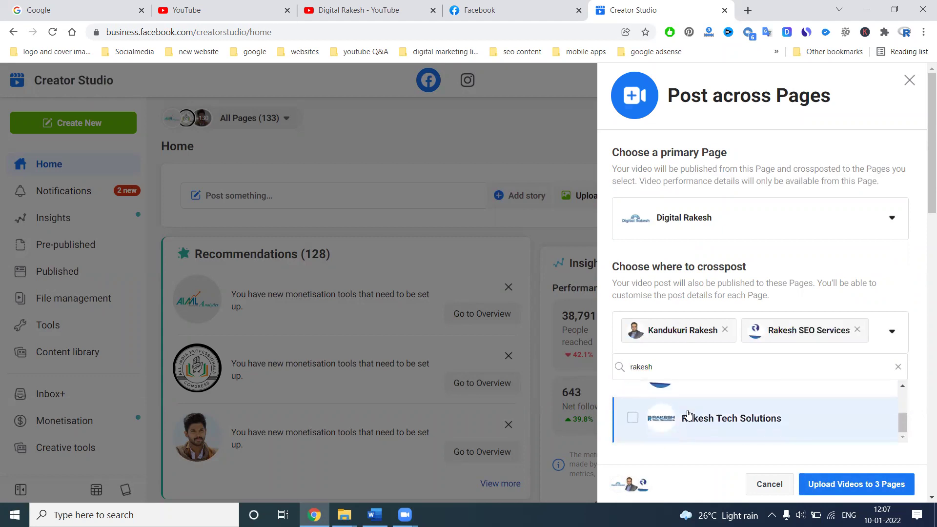
# Search the crosspost Pages for "digital mar" and select Digital marketing training video tutorials and Free Digital Marketing Video Classes.
pyautogui.scroll(3, 688, 412)
pyautogui.doubleClick(677, 368)
pyautogui.write('d')
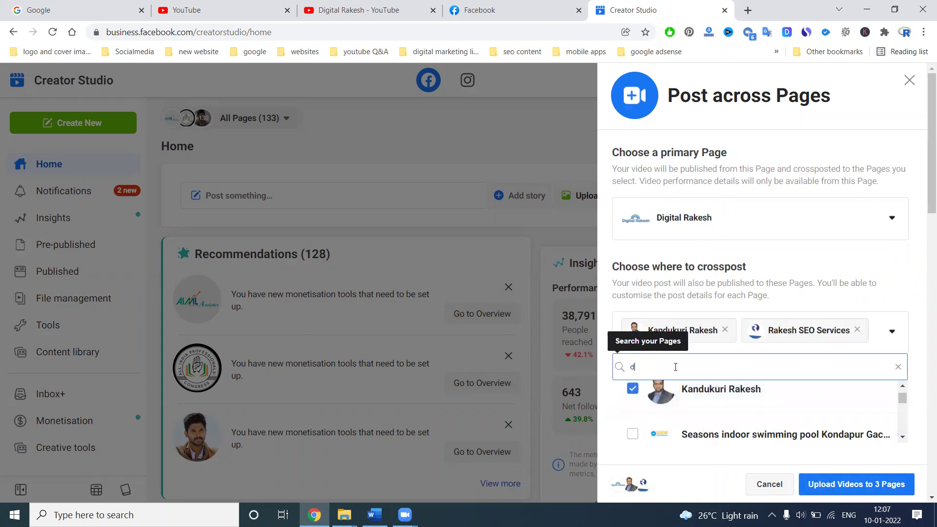
pyautogui.write('igital')
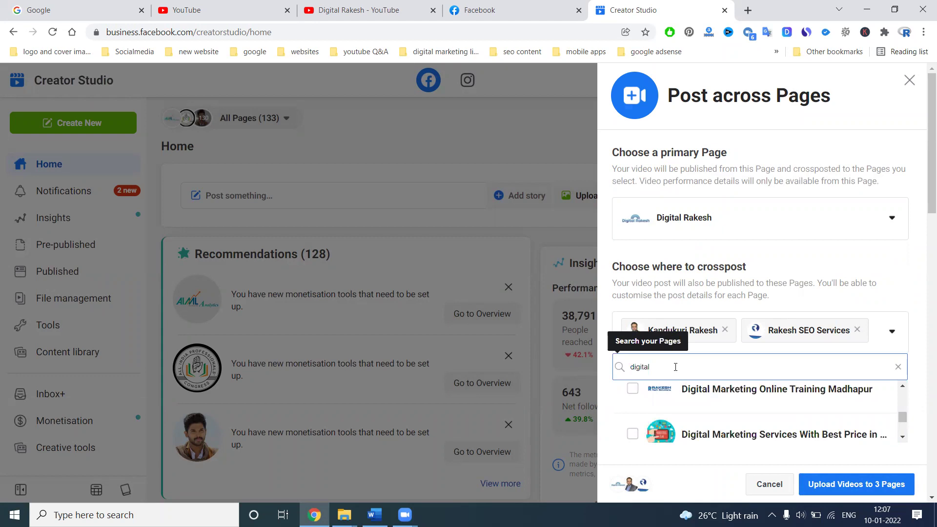
pyautogui.write(' mar')
pyautogui.click(684, 391)
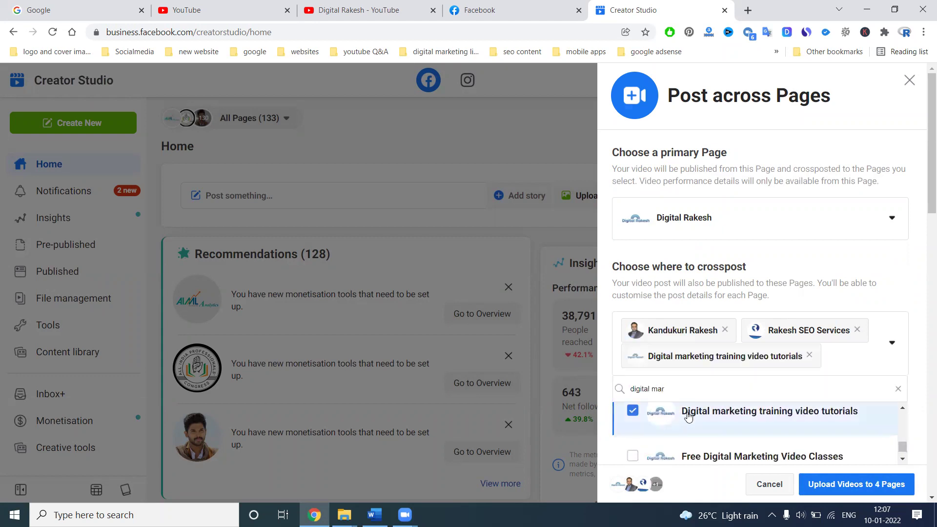
pyautogui.click(679, 445)
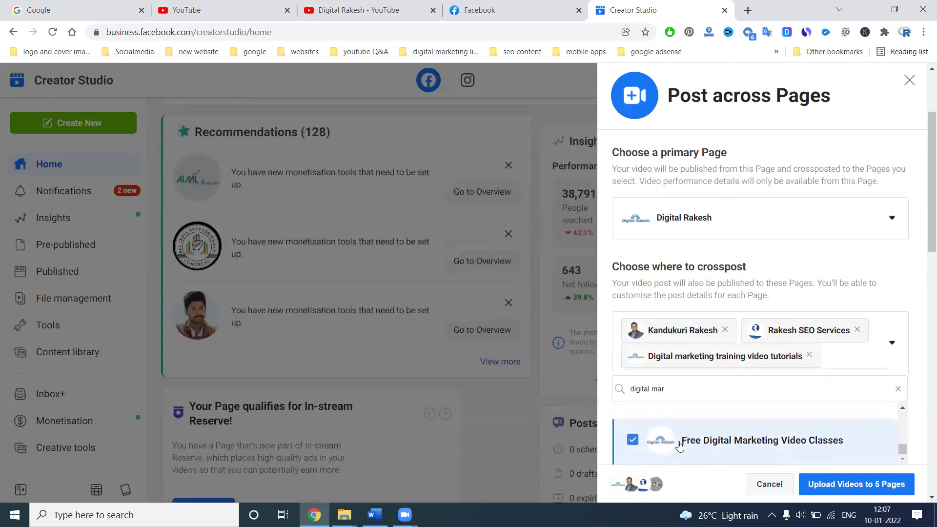
# Select the remaining Digital Marketing Pages for crossposting: Hanamkonda and Madhapur online training, agencies in hyderabad, Services in Waranagl and Services With Best Price.
pyautogui.scroll(1, 707, 434)
pyautogui.scroll(3, 707, 435)
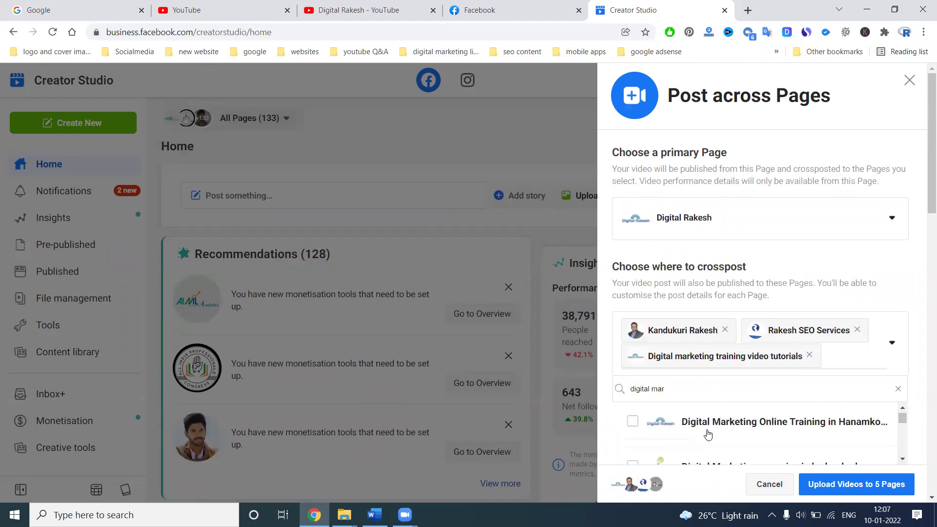
pyautogui.click(708, 433)
pyautogui.scroll(-1, 708, 434)
pyautogui.click(704, 421)
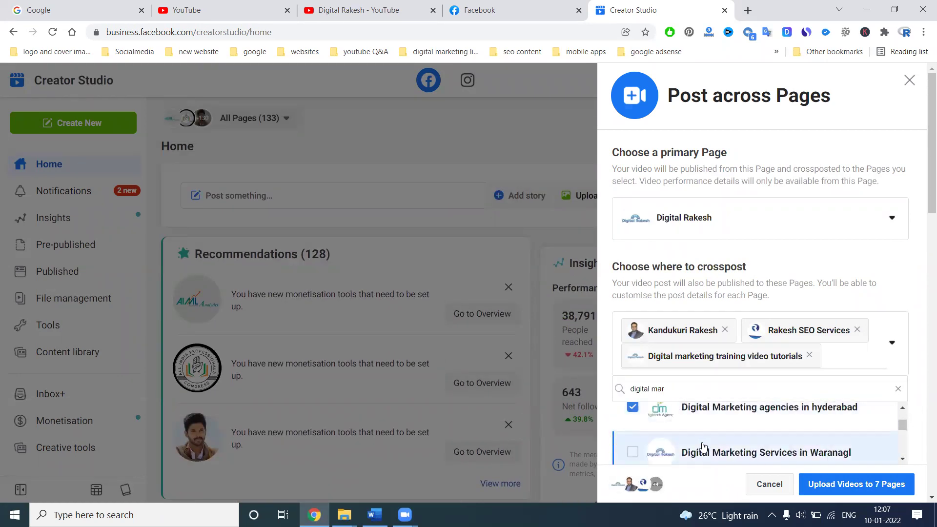
pyautogui.click(701, 447)
pyautogui.scroll(-1, 703, 444)
pyautogui.click(702, 439)
pyautogui.scroll(-1, 703, 439)
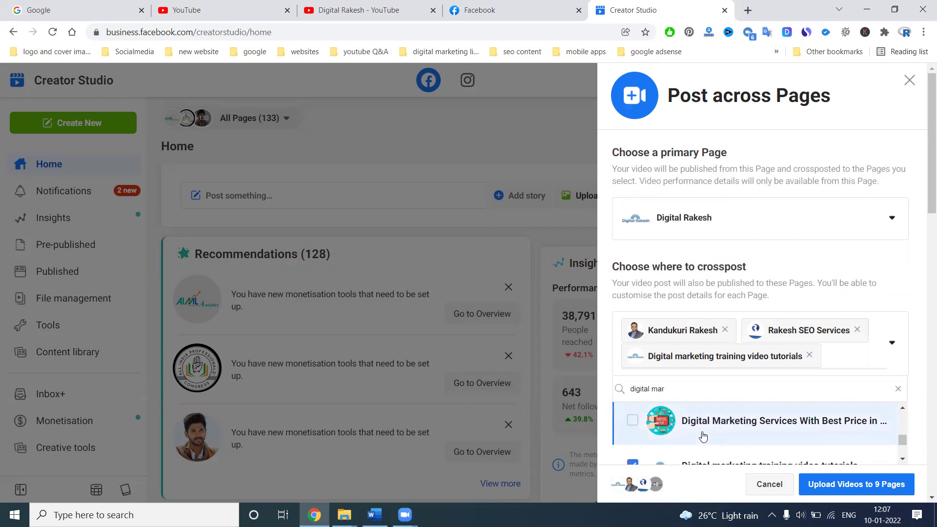
pyautogui.click(703, 437)
pyautogui.scroll(-1, 703, 437)
pyautogui.scroll(-2, 702, 439)
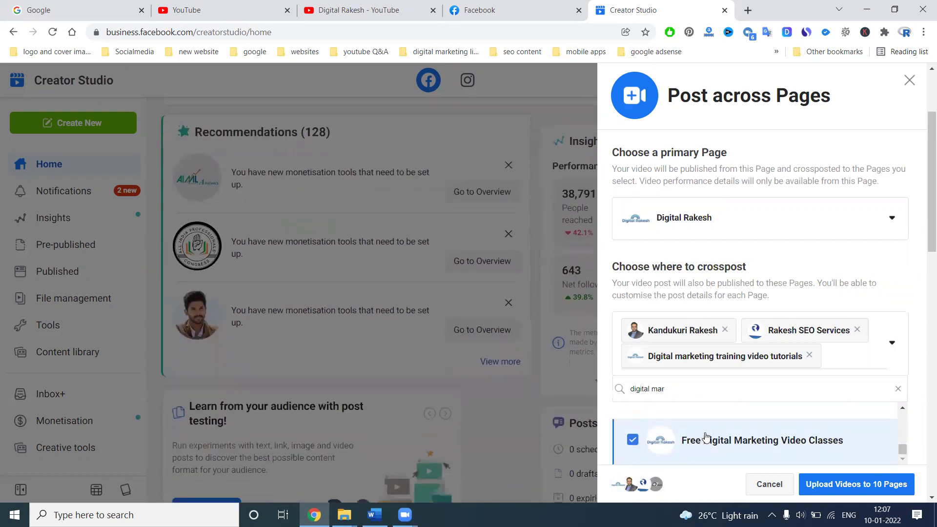
pyautogui.click(898, 393)
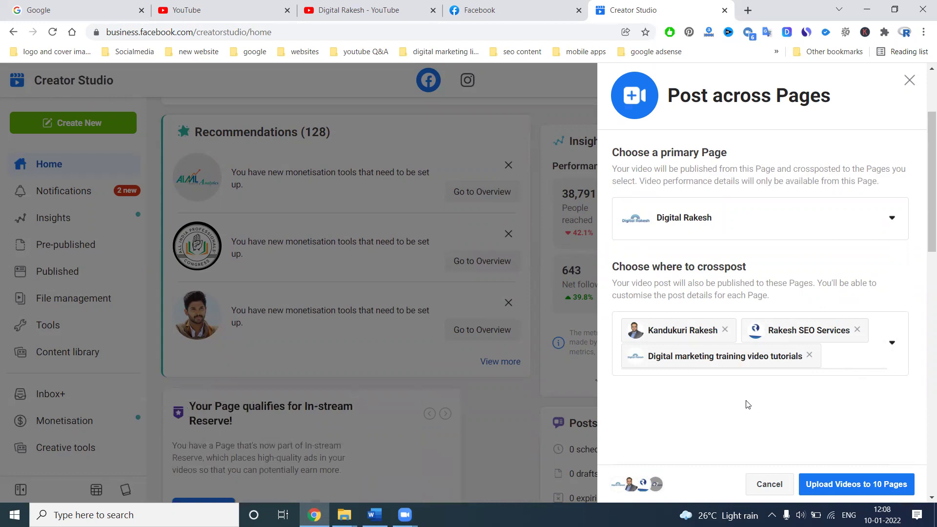
# Search the crosspost Pages for "skill" and add the Skill 2 Digital Page.
pyautogui.click(854, 357)
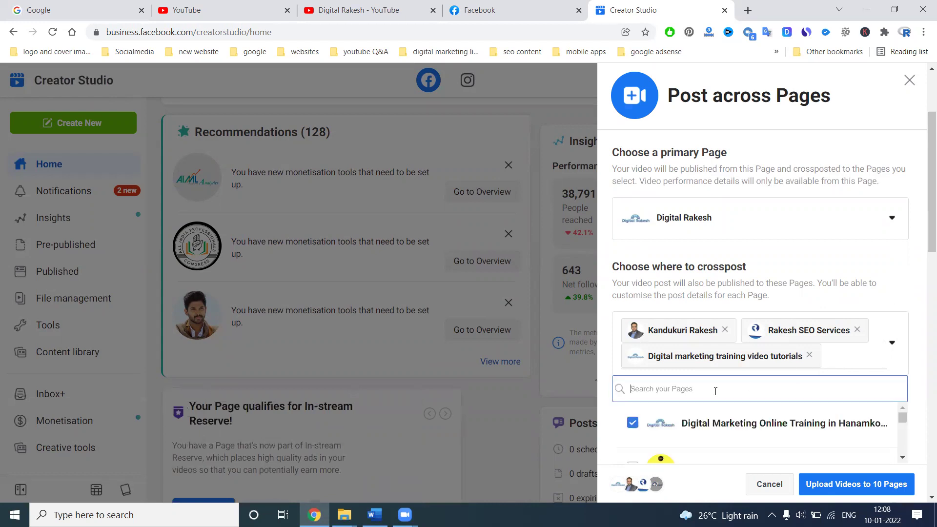
pyautogui.write('skill')
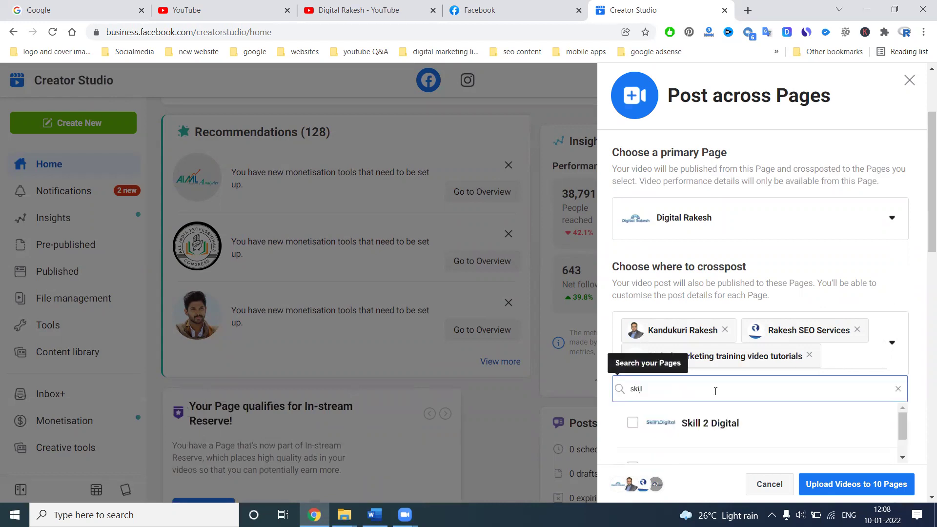
pyautogui.click(710, 423)
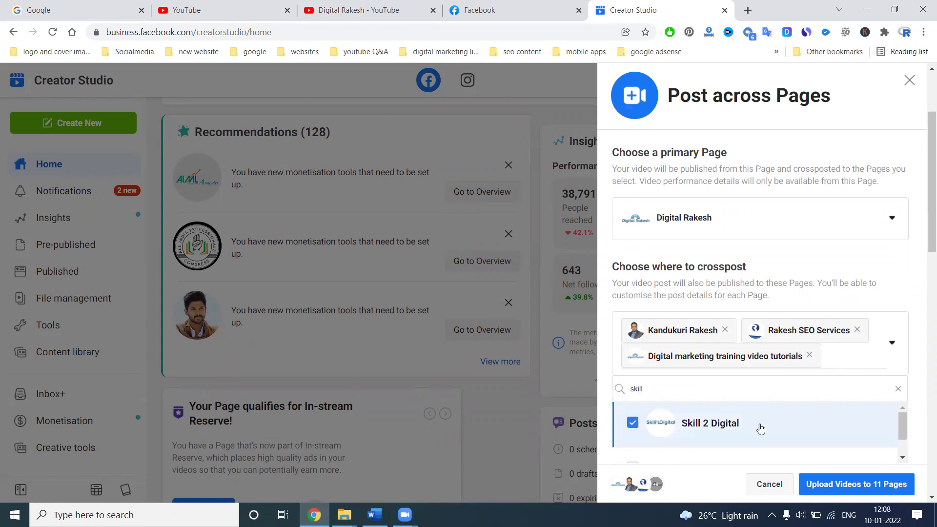
# Upload the video "How to increase website traffic from facebook" from the 2022-01-07 20.47.10 recording folder in D:\zoom to the 11 selected Pages.
pyautogui.click(829, 447)
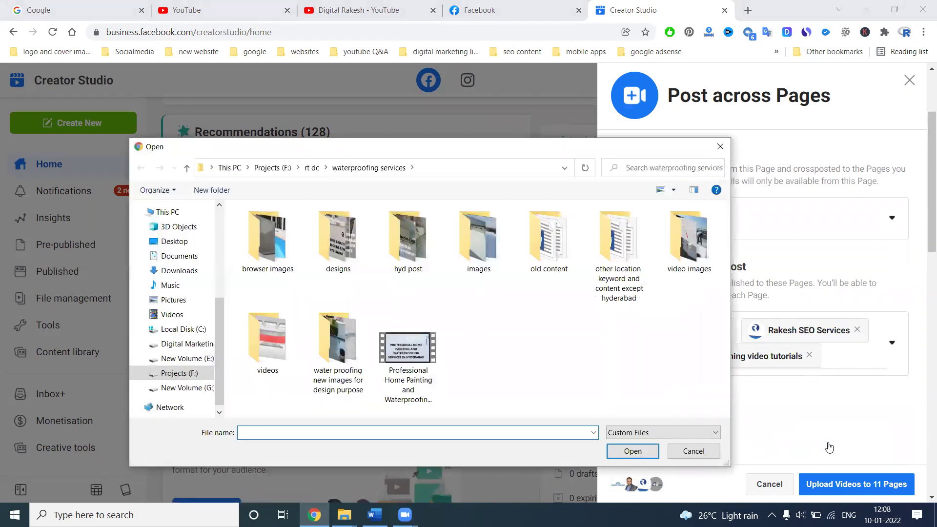
pyautogui.click(169, 347)
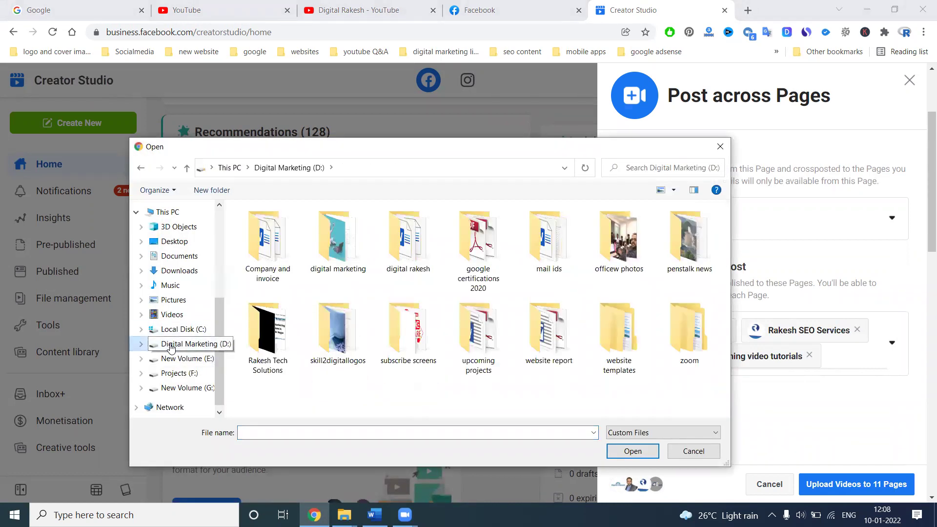
pyautogui.doubleClick(672, 347)
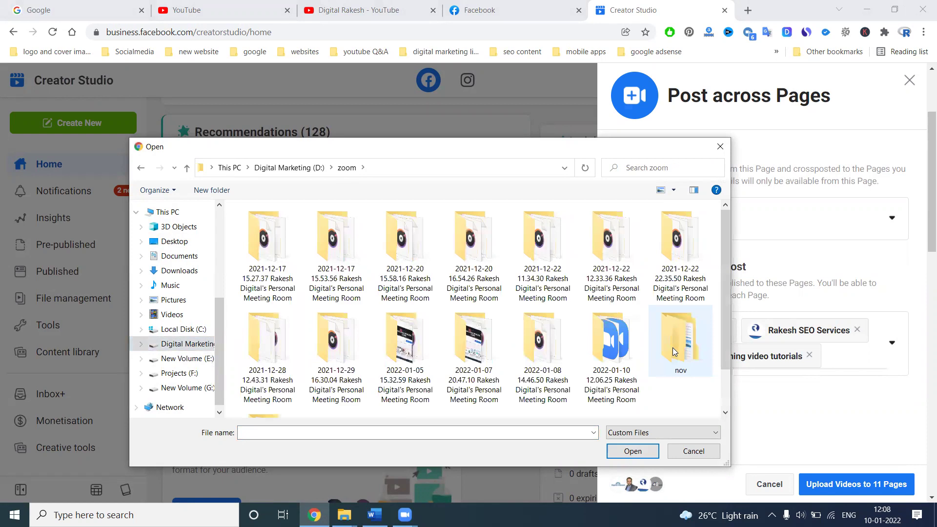
pyautogui.doubleClick(549, 352)
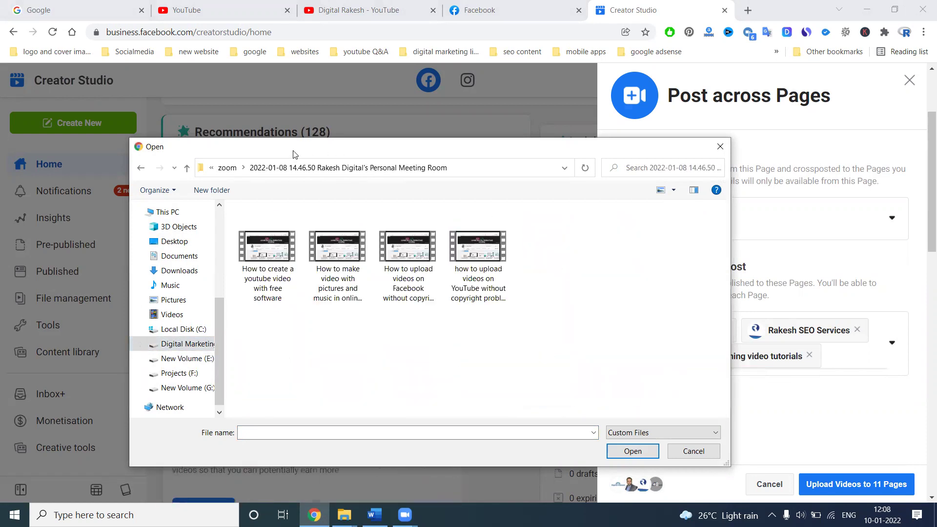
pyautogui.click(228, 167)
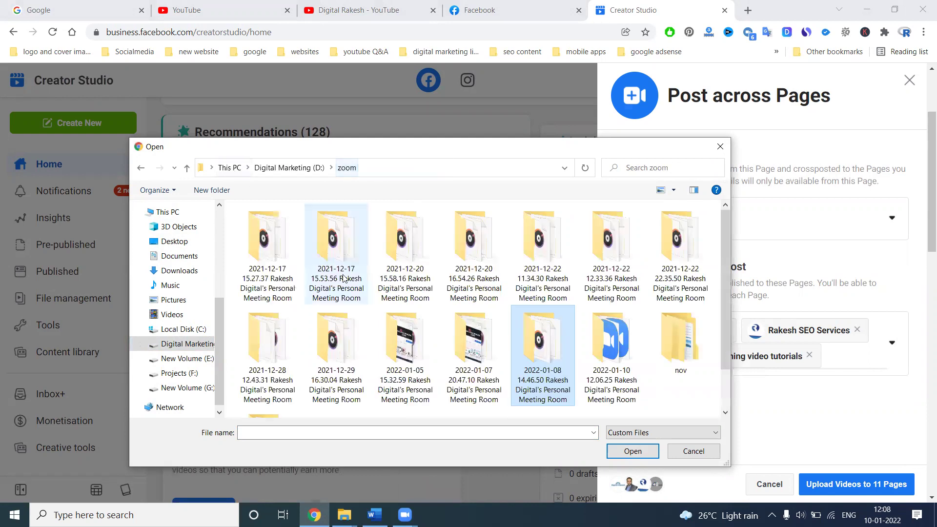
pyautogui.doubleClick(464, 340)
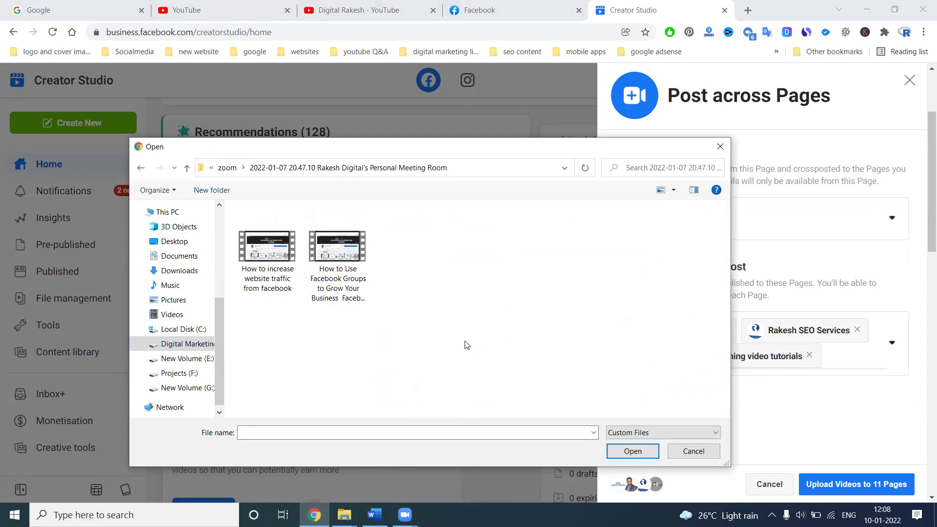
pyautogui.click(347, 289)
pyautogui.click(269, 282)
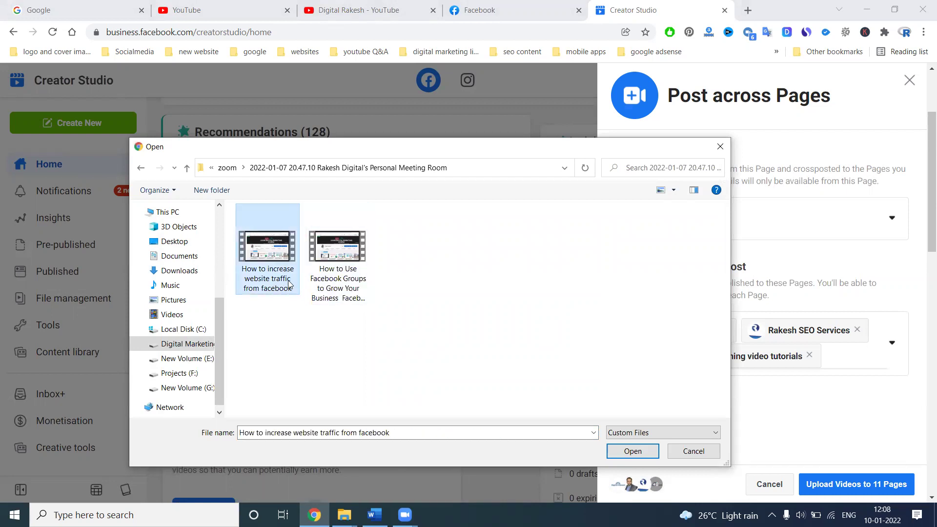
pyautogui.doubleClick(270, 258)
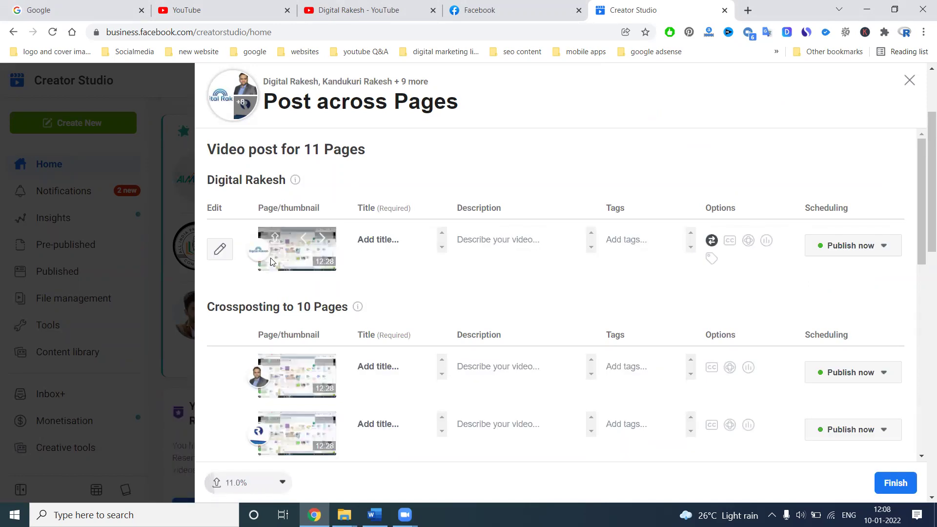
# Title the Digital Rakesh video post "How to increase website traffic from facebook" and check the title on the crossposted Pages.
pyautogui.click(367, 239)
pyautogui.write('How to increase website traffic from facebook')
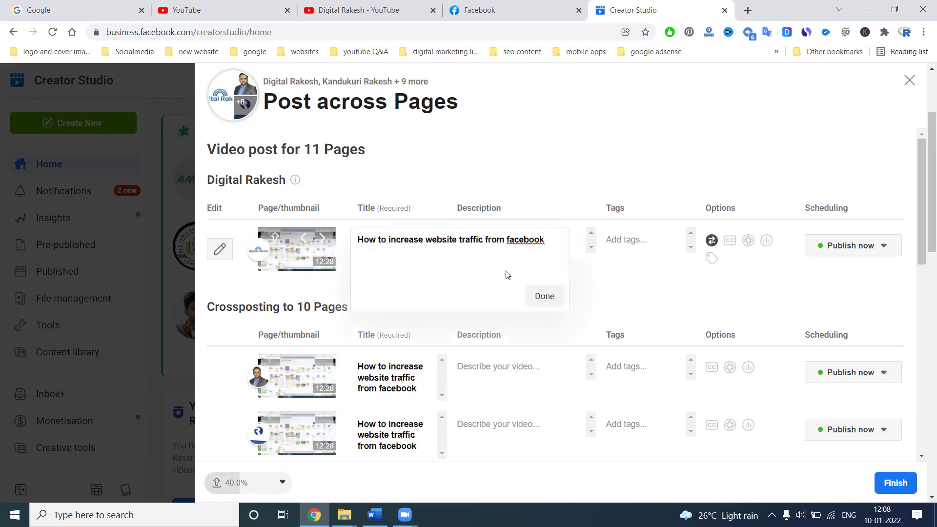
pyautogui.click(541, 294)
pyautogui.scroll(-3, 388, 359)
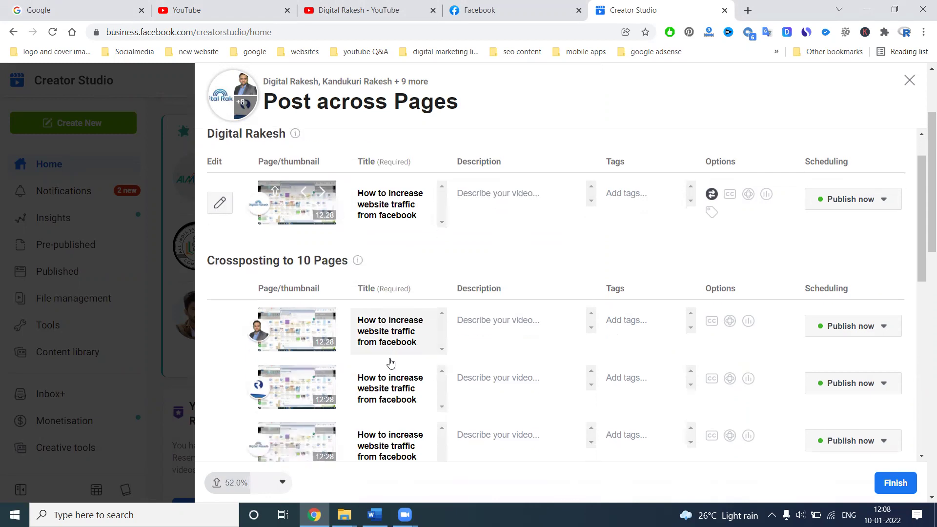
pyautogui.scroll(3, 389, 361)
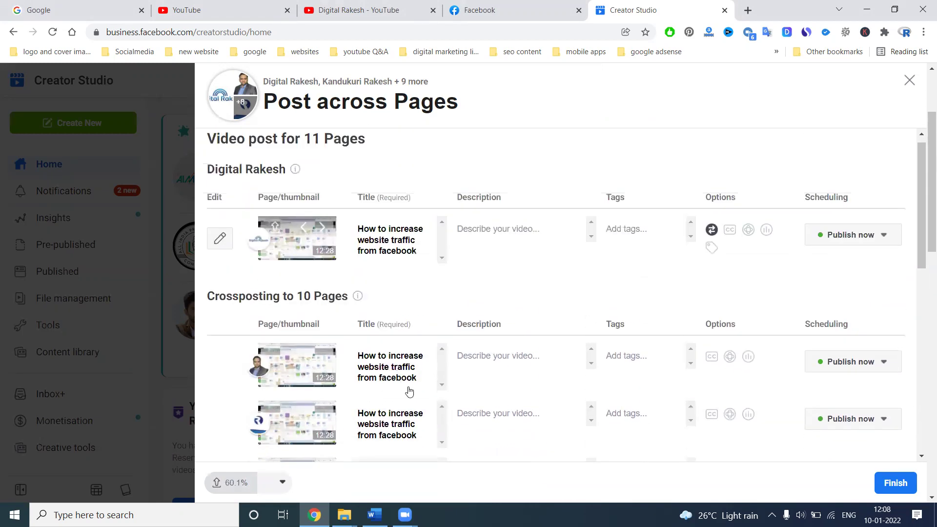
# Enter "How to increase website traffic from facebook" as the Digital Rakesh video's description and add the same text as a tag.
pyautogui.click(498, 253)
pyautogui.write('How to increase website traffic from facebook')
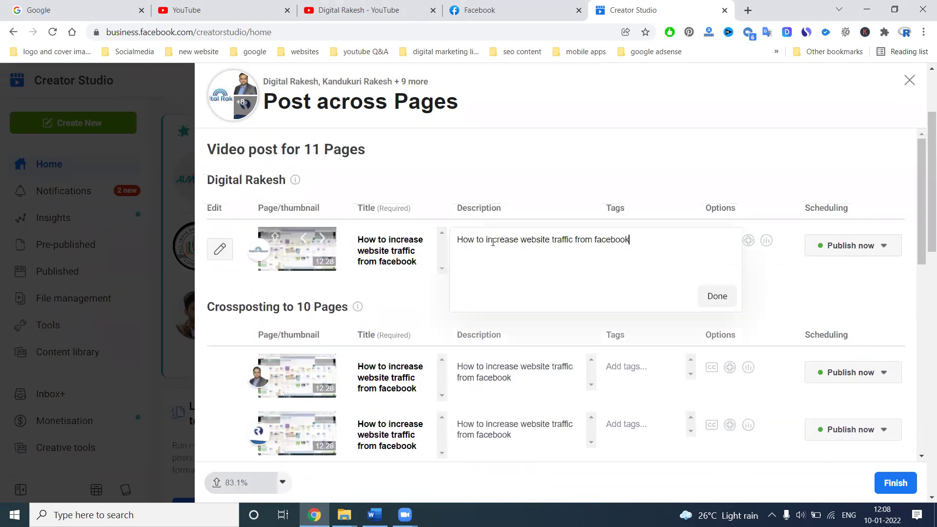
pyautogui.click(716, 296)
pyautogui.click(632, 242)
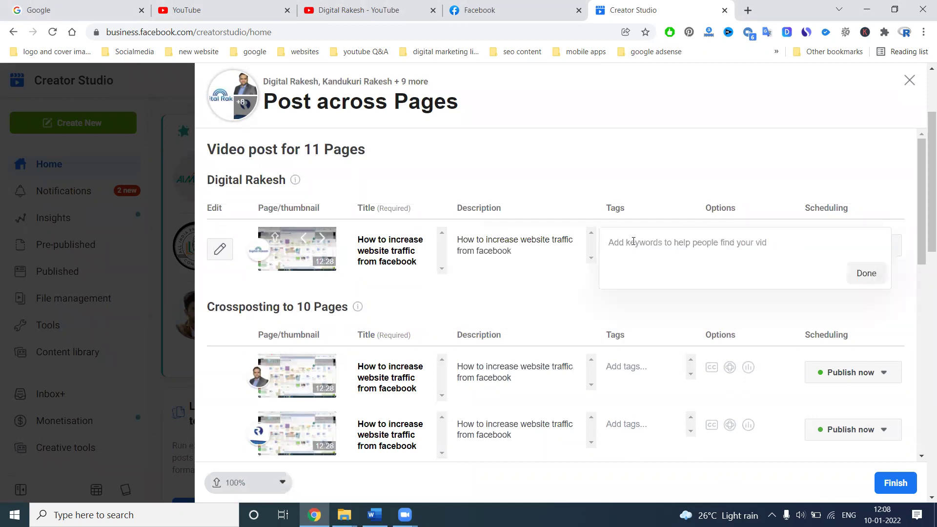
pyautogui.write('How to increase website traffic from facebook')
pyautogui.press('Return')
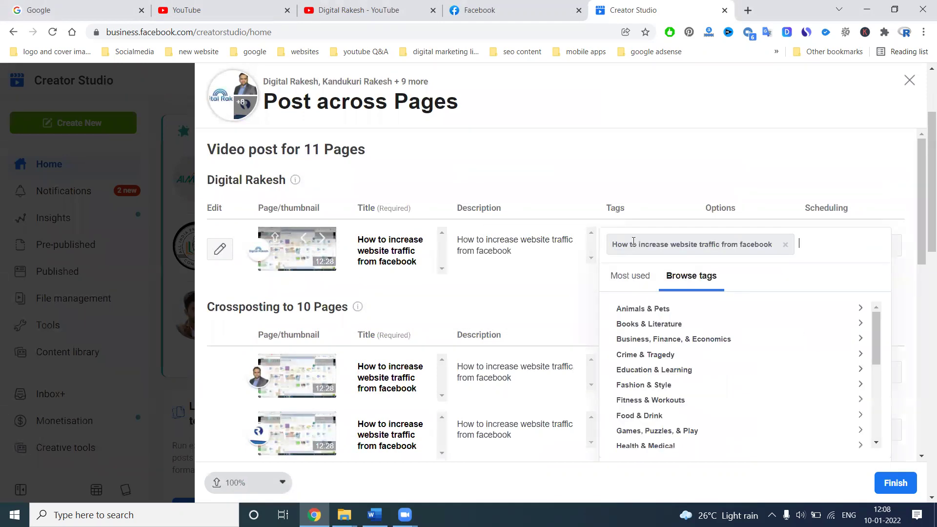
pyautogui.click(592, 151)
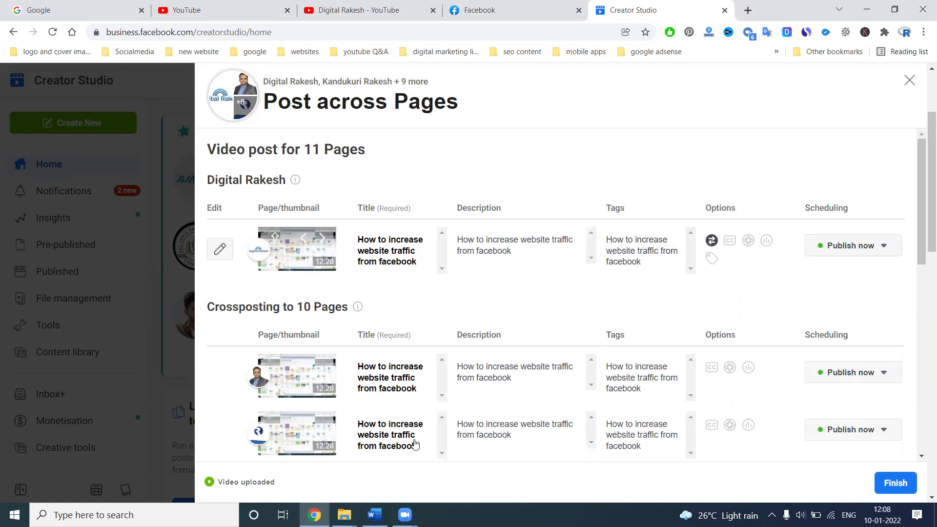
# Copy the "Subscribe our channels and watch more videos" block, with its links and hashtags, from the smo content document in the digital rakesh folder.
pyautogui.click(351, 508)
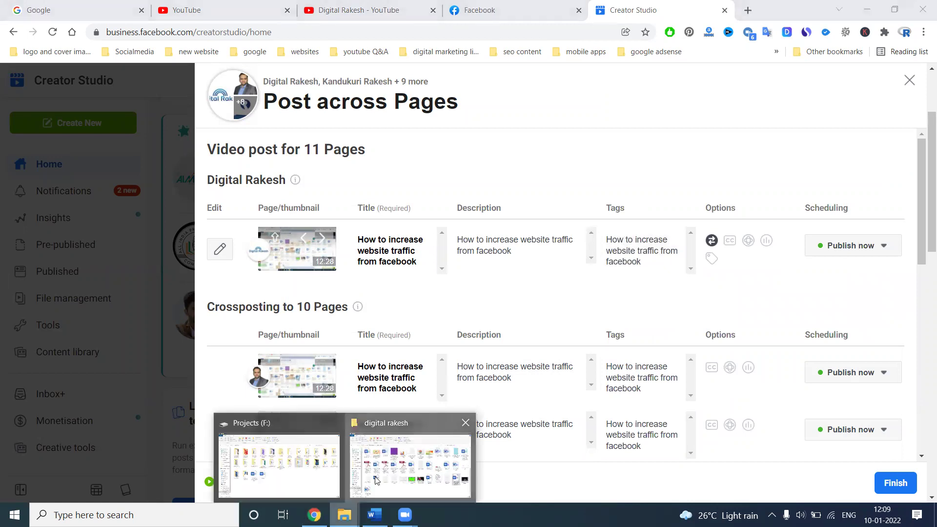
pyautogui.click(410, 463)
pyautogui.doubleClick(202, 370)
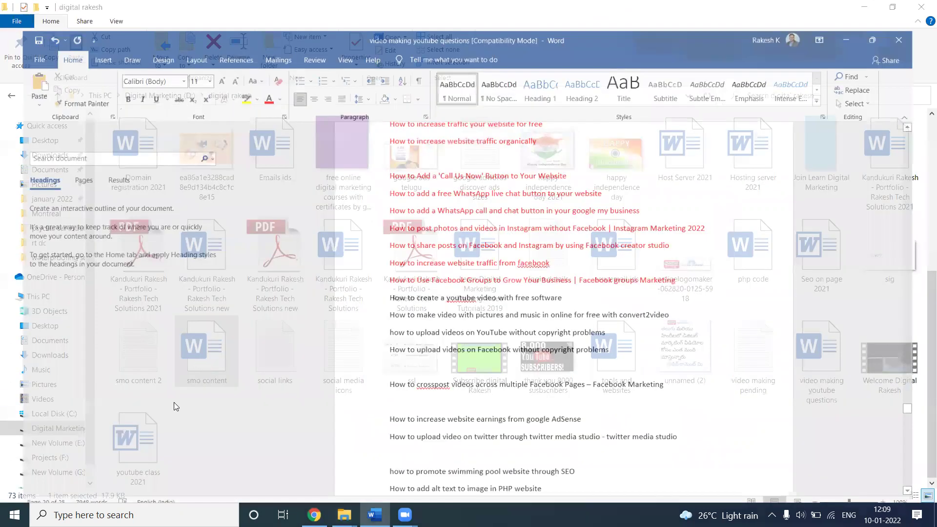
pyautogui.scroll(-10, 412, 286)
pyautogui.scroll(-6, 412, 286)
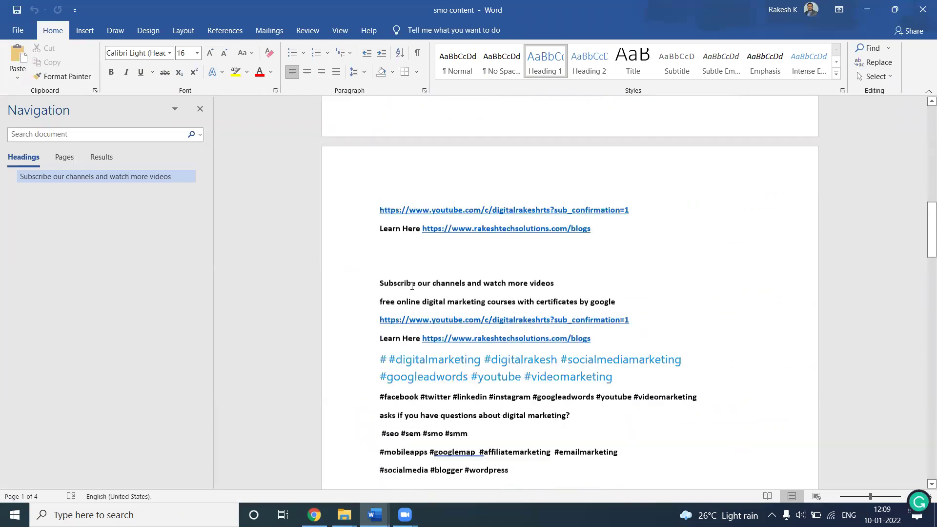
pyautogui.moveTo(531, 290); pyautogui.dragTo(468, 132)
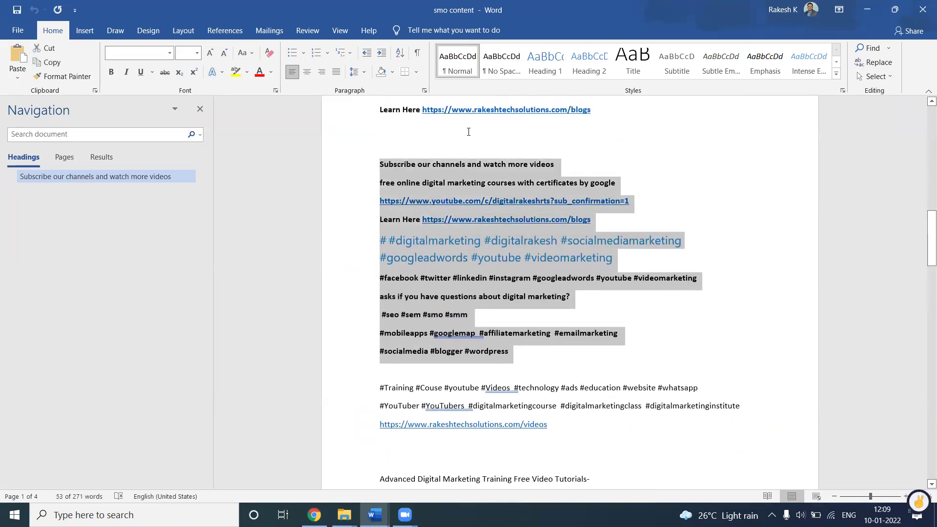
pyautogui.click(866, 10)
pyautogui.click(867, 11)
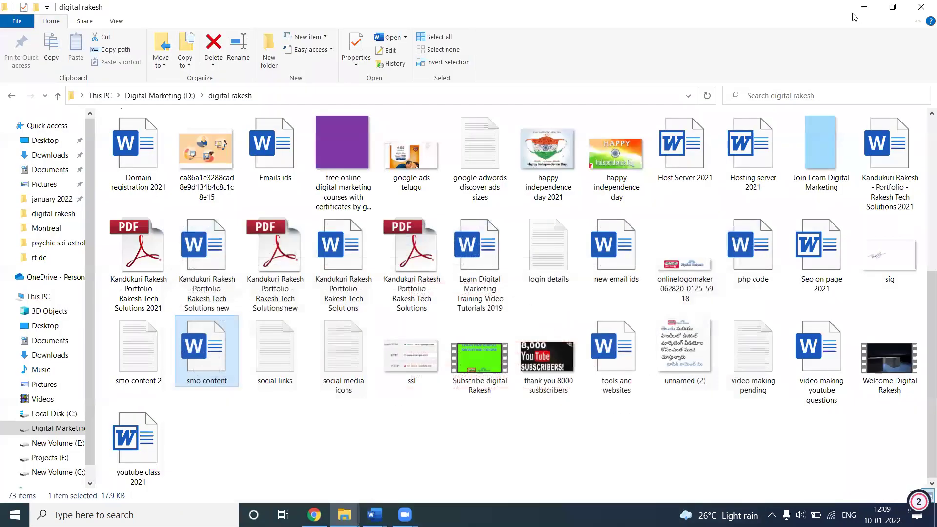
pyautogui.click(864, 7)
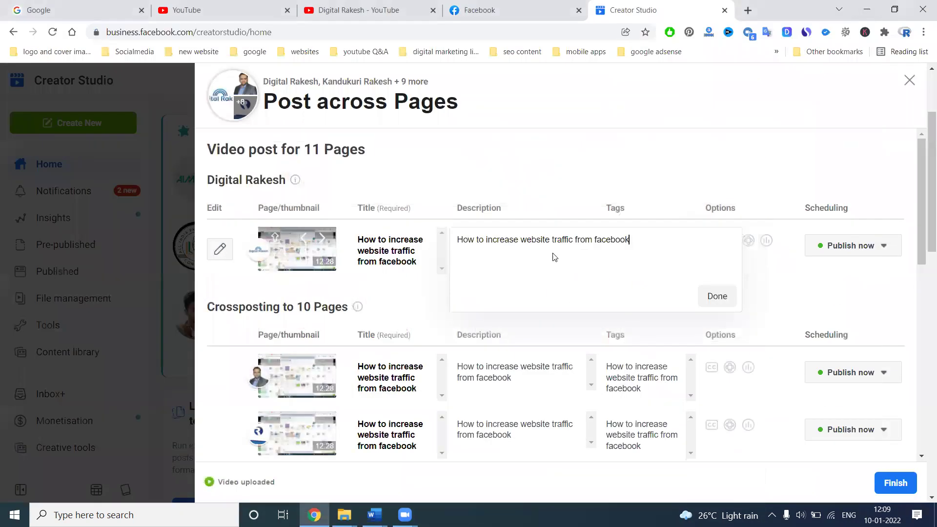
# Append the copied subscribe text, links and hashtags on a new paragraph below the existing Digital Rakesh video description.
pyautogui.press('Return')
pyautogui.press('Return')
pyautogui.write('Subscribe our channels and watch more videos free online digital marketing courses with certificates by google https://www.youtube.com/c/digitalrakesh?sub_confirmation=1 Learn Here https://www.rakeshtechsolutions.com/blogs # #digitalmarketing #digitalrakesh #socialmediamarketing #googleadwords #youtube #videomarketing #facebook #twitter #linkedin #instagram #googleadwords #youtube #videomarketing asks if you have questions about digital marketing?  #seo #sem #smo #smm #mobileapps #googlemap  #affiliatemarketing  #emailmarketing #socialmedia #blogger #wordpress')
pyautogui.click(717, 153)
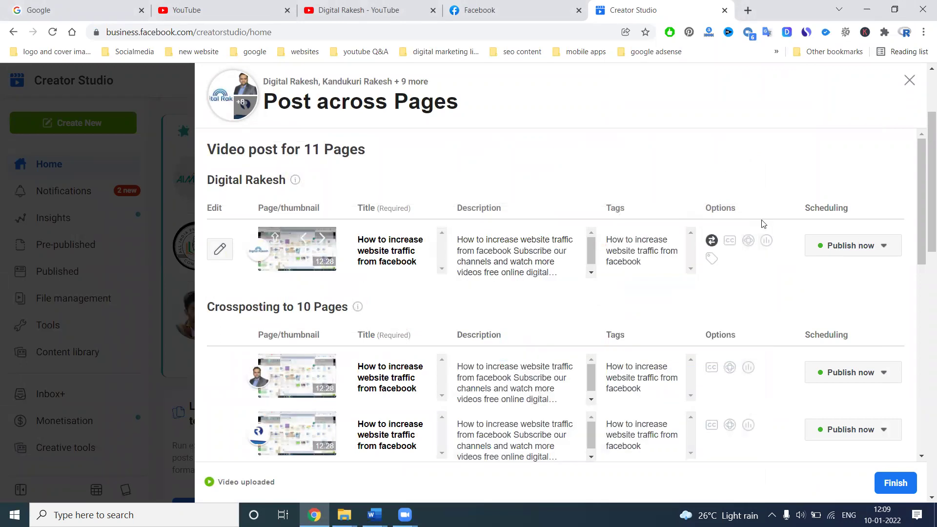
# Choose the auto-generated image showing the WhatsApp chat button post as the Digital Rakesh video's thumbnail.
pyautogui.click(730, 242)
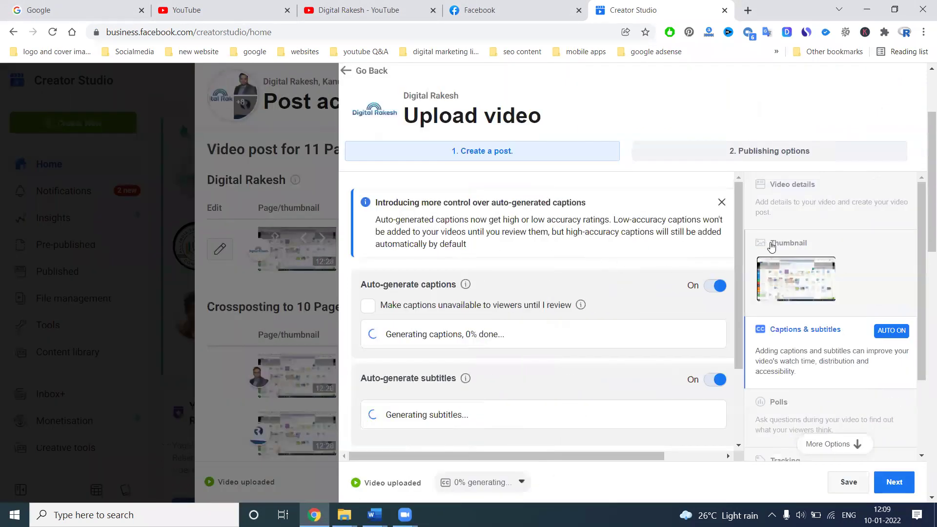
pyautogui.click(771, 247)
pyautogui.click(699, 260)
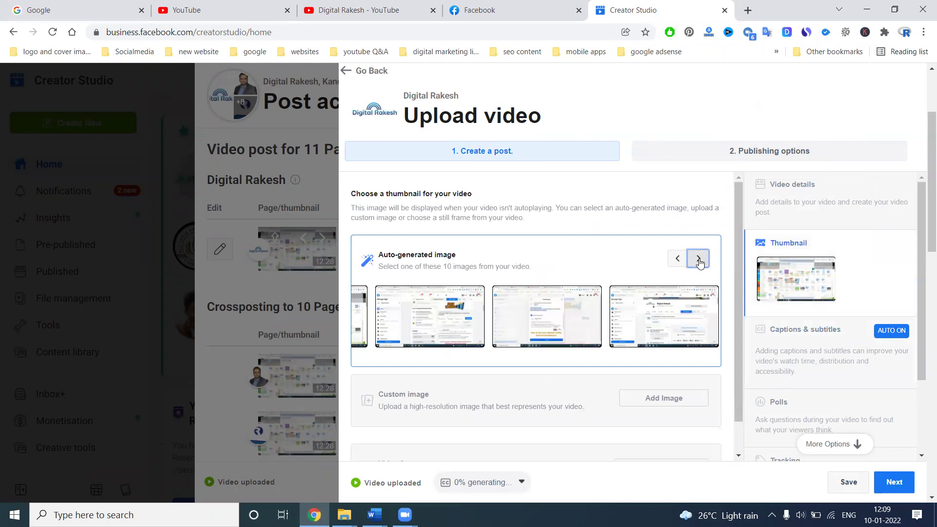
pyautogui.click(699, 260)
pyautogui.click(552, 329)
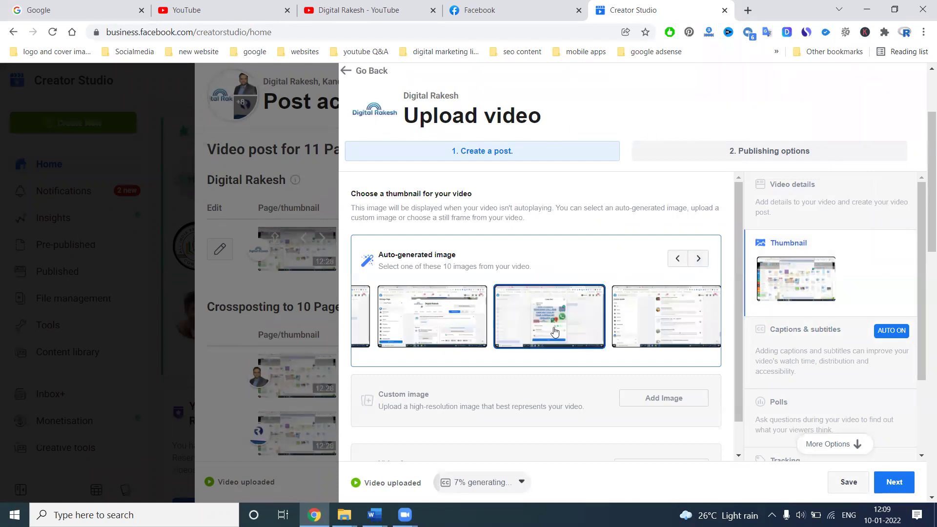
# Review the post's video details, captions and subtitles, polls, tracking and 360 Director tools, and save the Digital Rakesh video settings.
pyautogui.click(787, 200)
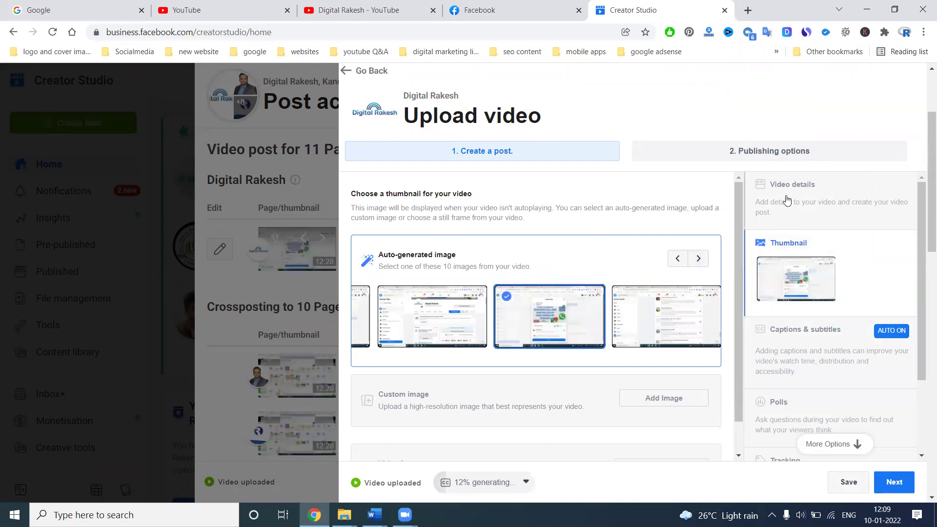
pyautogui.scroll(-2, 553, 271)
pyautogui.scroll(-5, 553, 266)
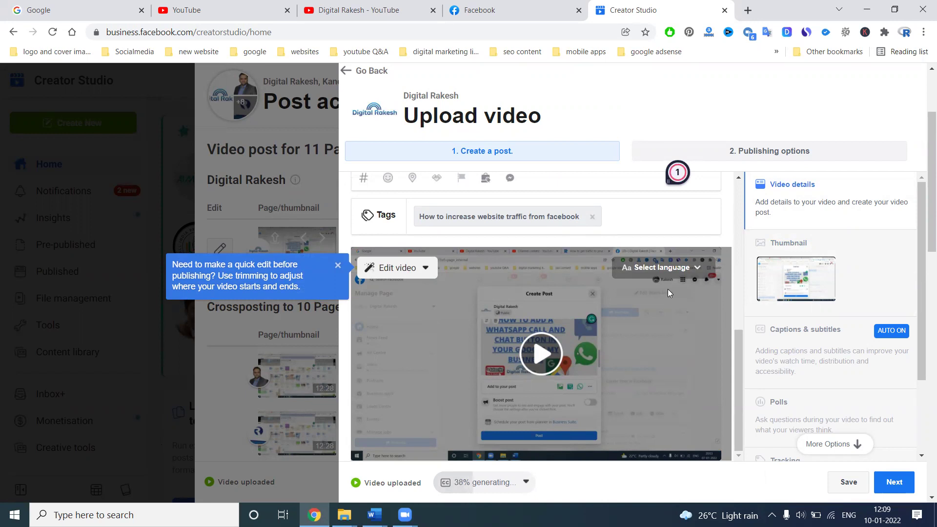
pyautogui.click(792, 342)
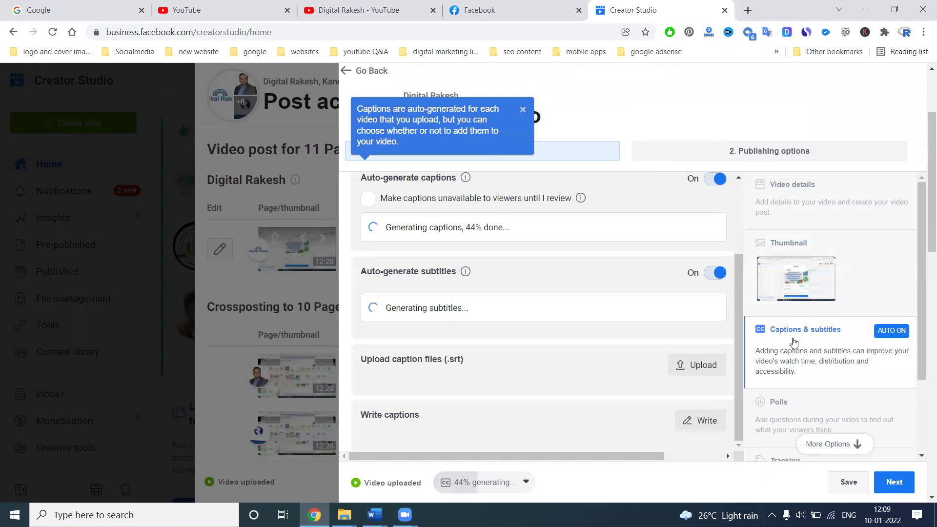
pyautogui.scroll(-2, 793, 341)
pyautogui.click(790, 317)
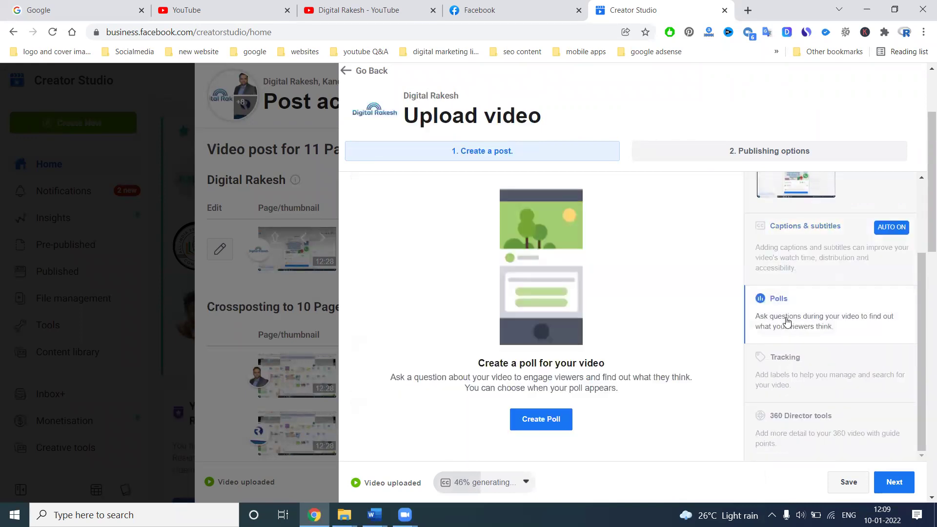
pyautogui.click(790, 361)
pyautogui.click(791, 412)
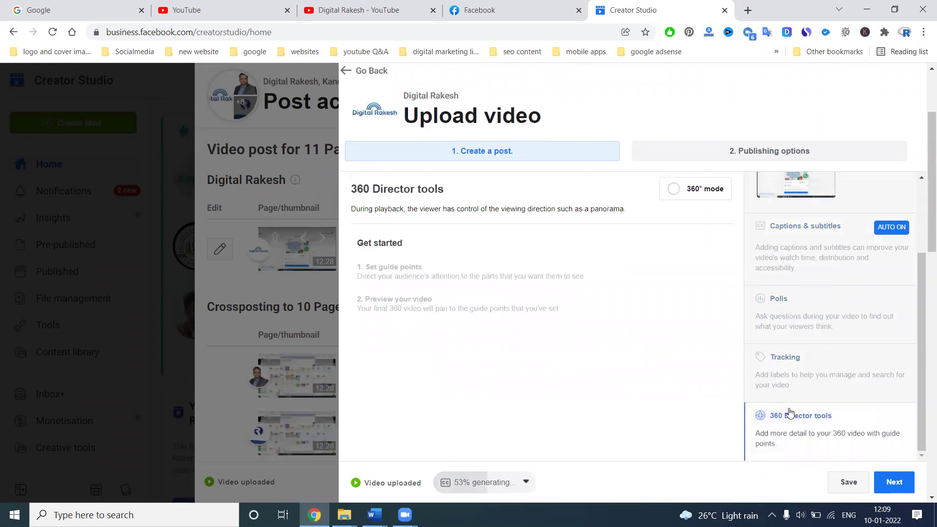
pyautogui.click(849, 481)
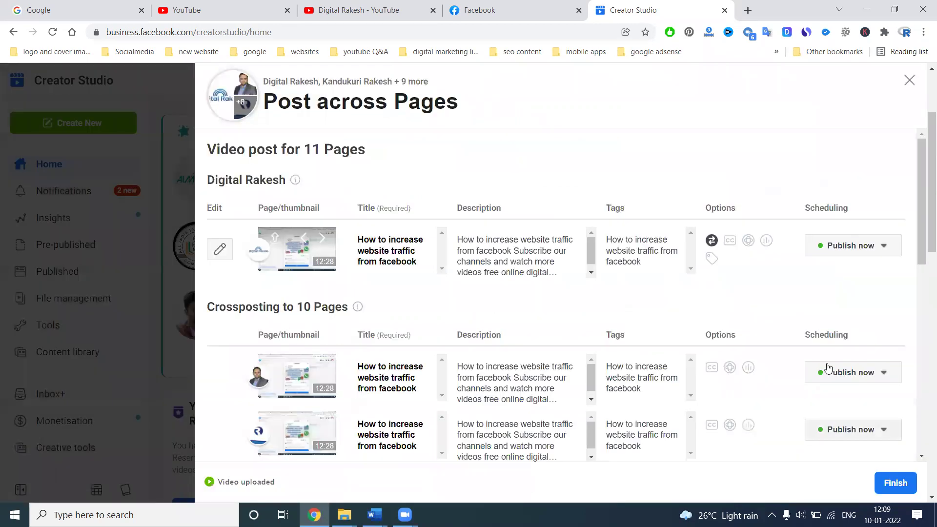
# Add the tags "digital rakesh", "f" and "facebook" to the Digital Rakesh video.
pyautogui.click(668, 246)
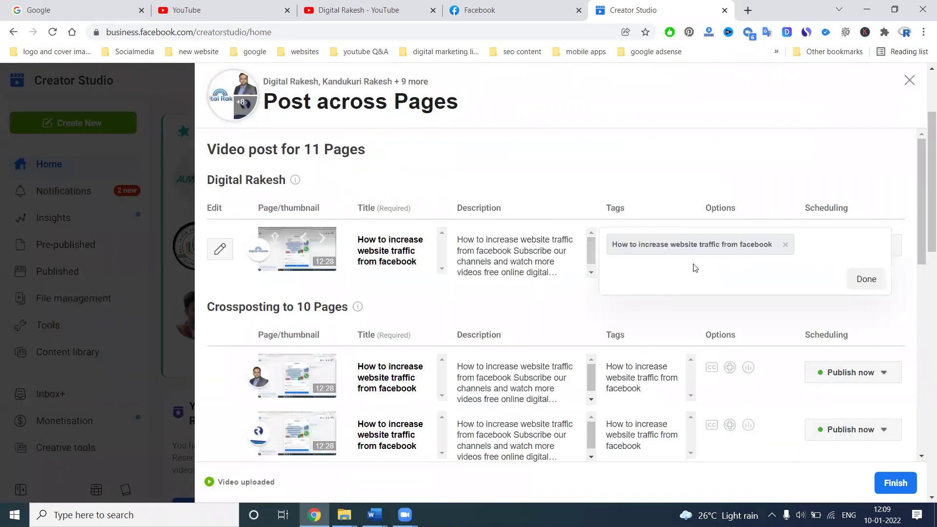
pyautogui.click(804, 245)
pyautogui.write('digital rakesh')
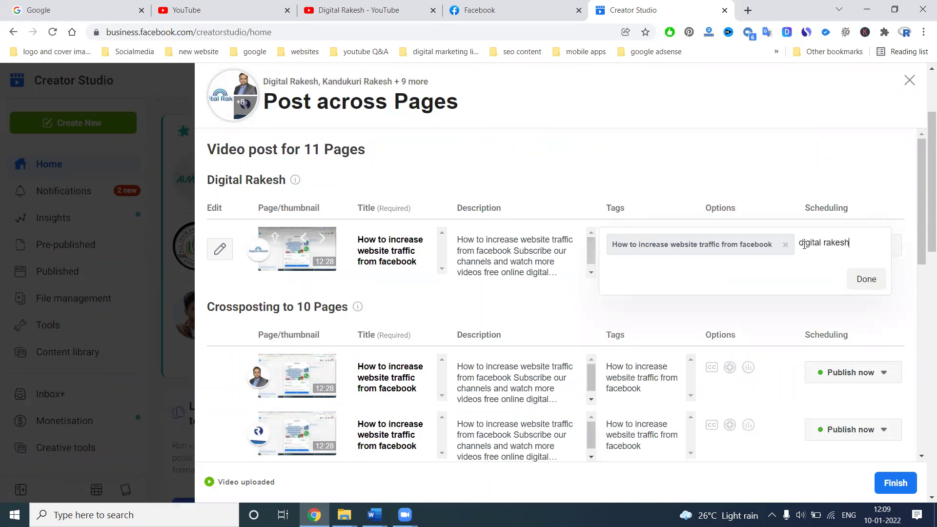
pyautogui.press('Return')
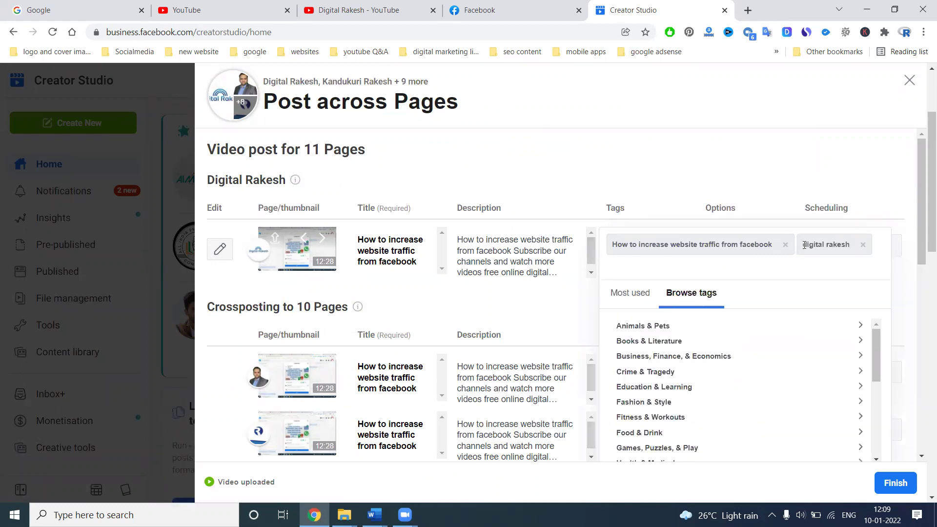
pyautogui.write('facevook marketing')
pyautogui.press('Return')
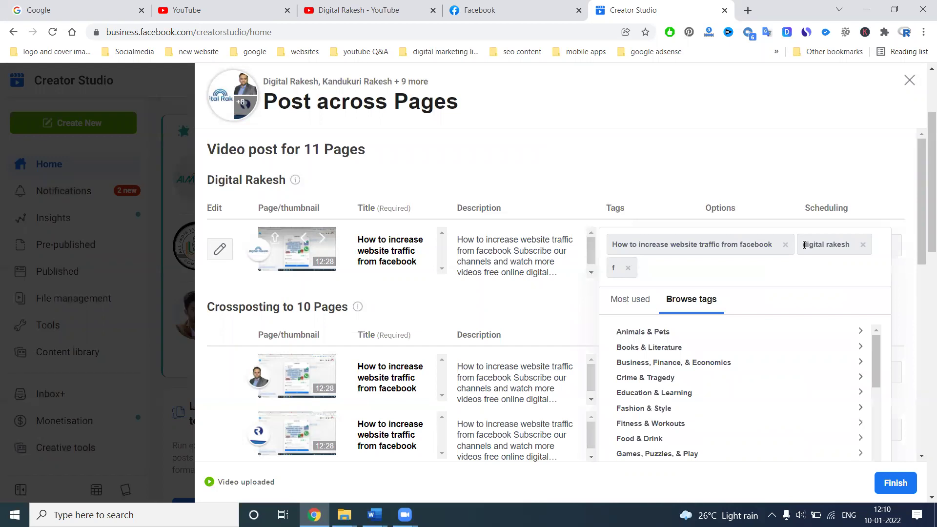
pyautogui.write('fac')
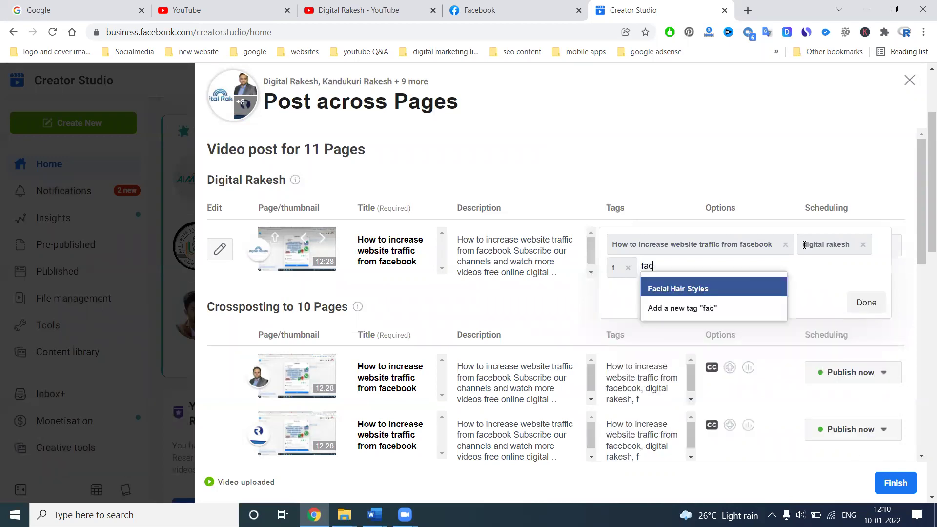
pyautogui.write('ebook')
pyautogui.press('Return')
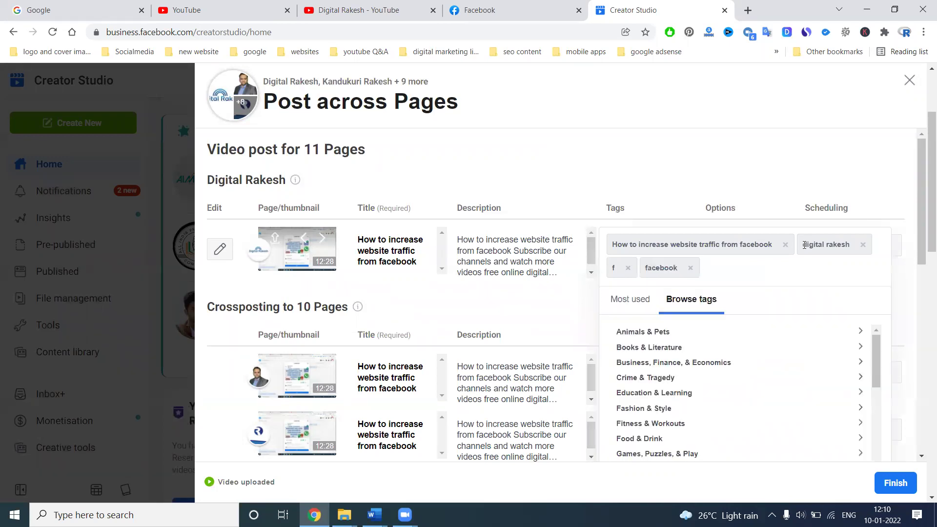
# Add the tags "facebook marketing 2022" and "facebook marketing" to the Digital Rakesh video.
pyautogui.write('fac')
pyautogui.write('oo')
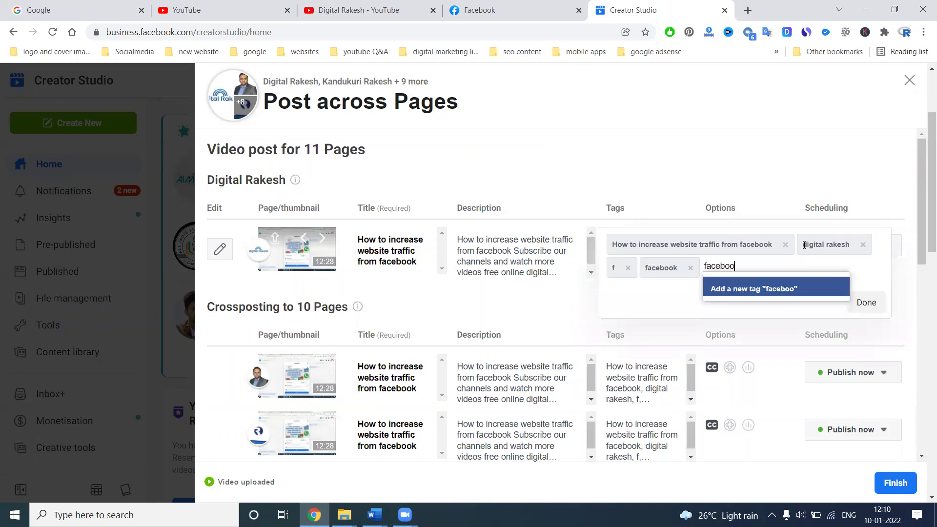
pyautogui.write('k marketing 2022')
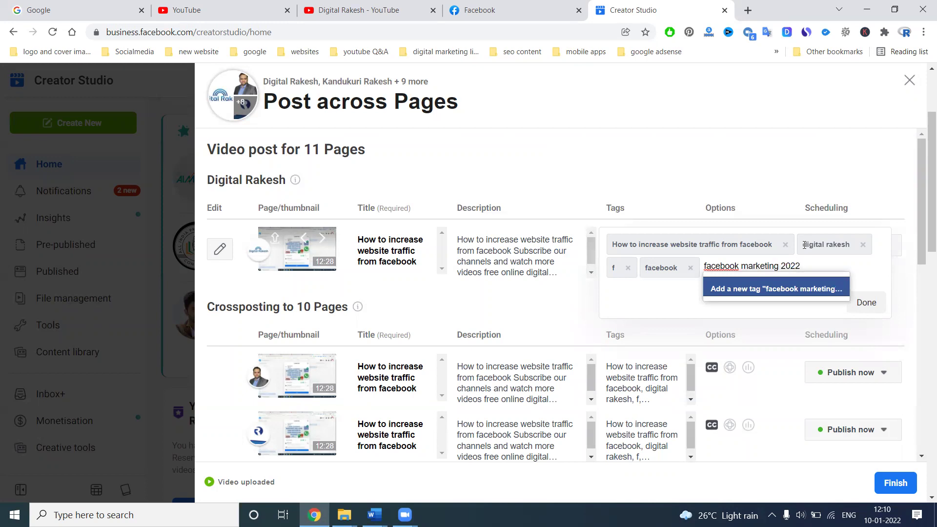
pyautogui.press('Return')
pyautogui.write('fac')
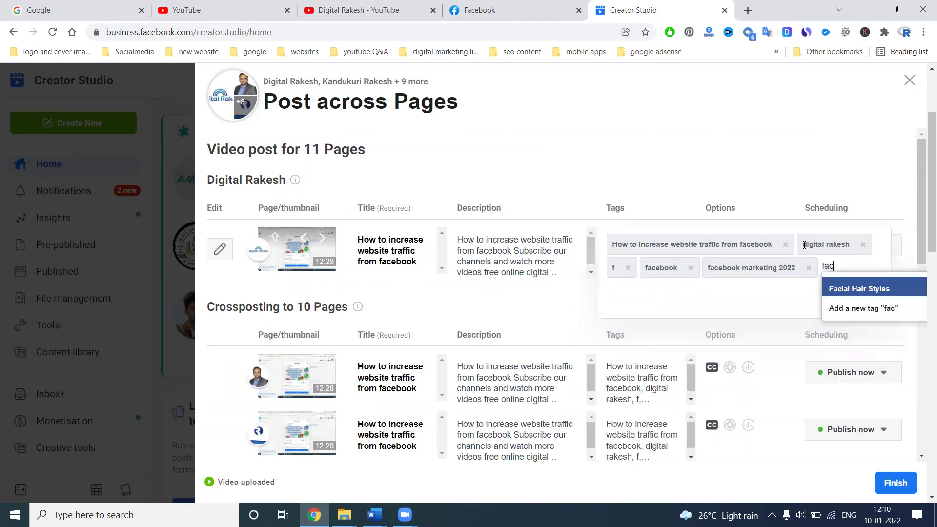
pyautogui.write('ebook marketing')
pyautogui.press('Return')
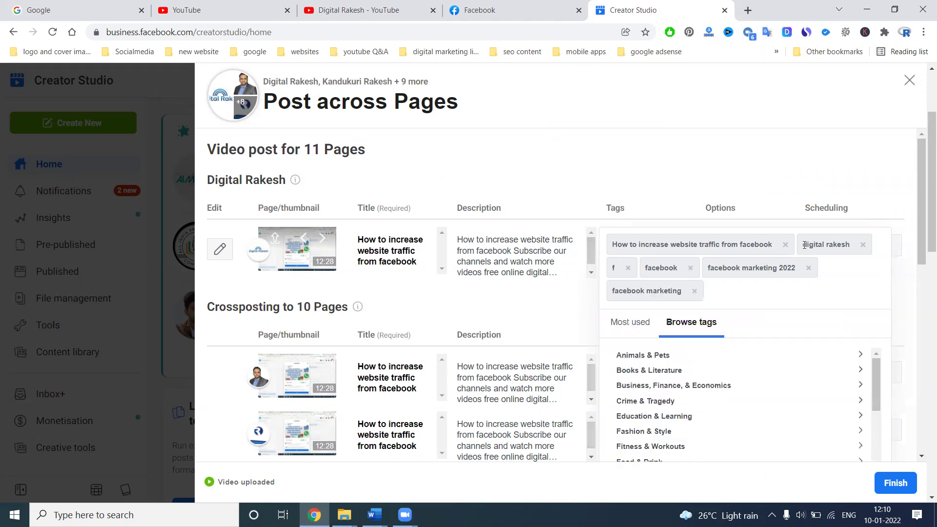
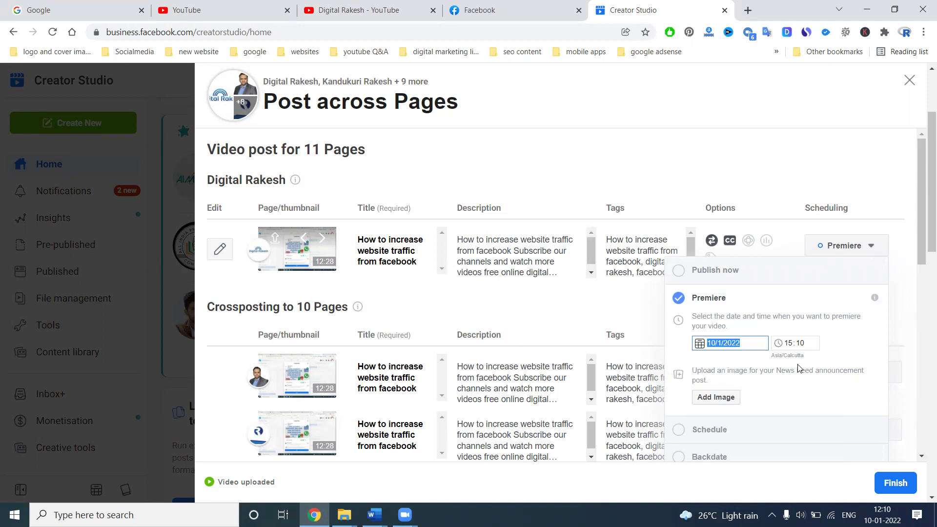
# Set the Digital Rakesh premiere time to 12:30 on 10/1/2022 and confirm its scheduling.
pyautogui.click(789, 345)
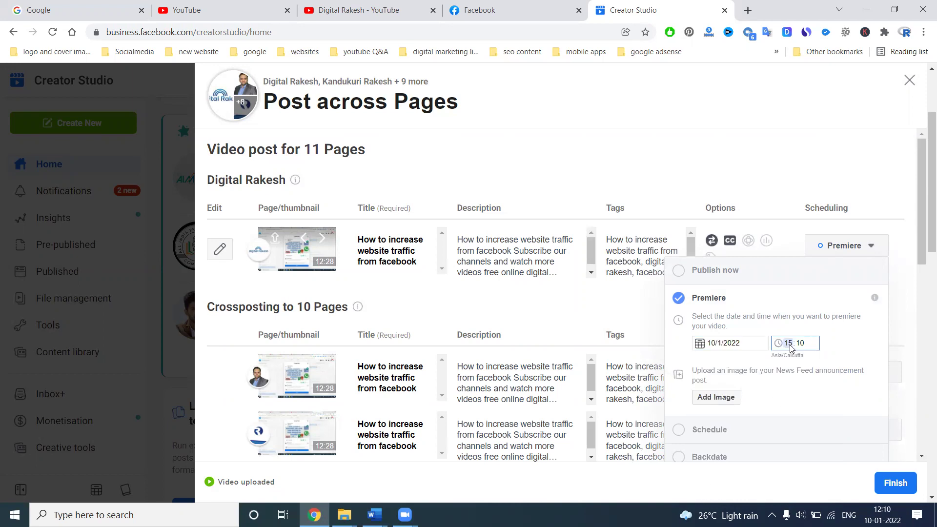
pyautogui.write('11')
pyautogui.press('Up')
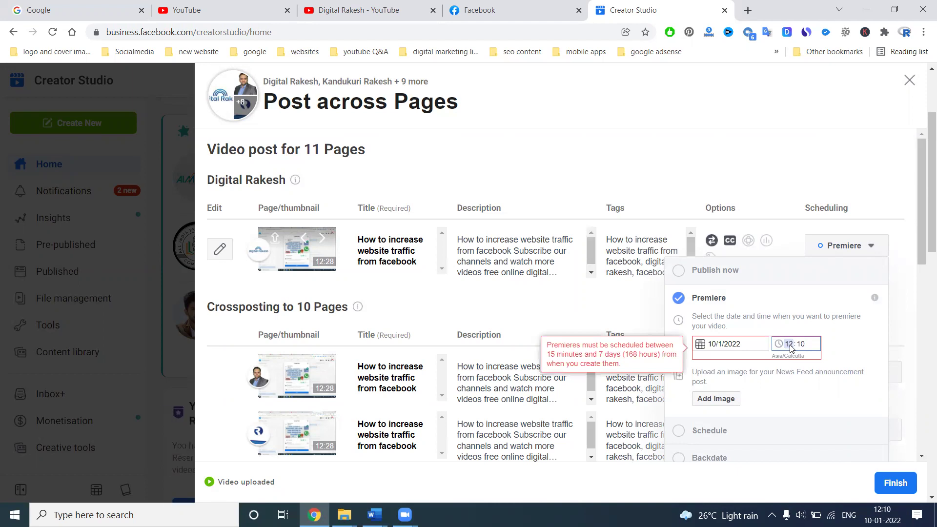
pyautogui.press('Right')
pyautogui.press('Up')
pyautogui.press('Up')
pyautogui.press('Up')
pyautogui.press('Up')
pyautogui.press('Up')
pyautogui.press('Up')
pyautogui.press('Up')
pyautogui.press('Up')
pyautogui.press('Up')
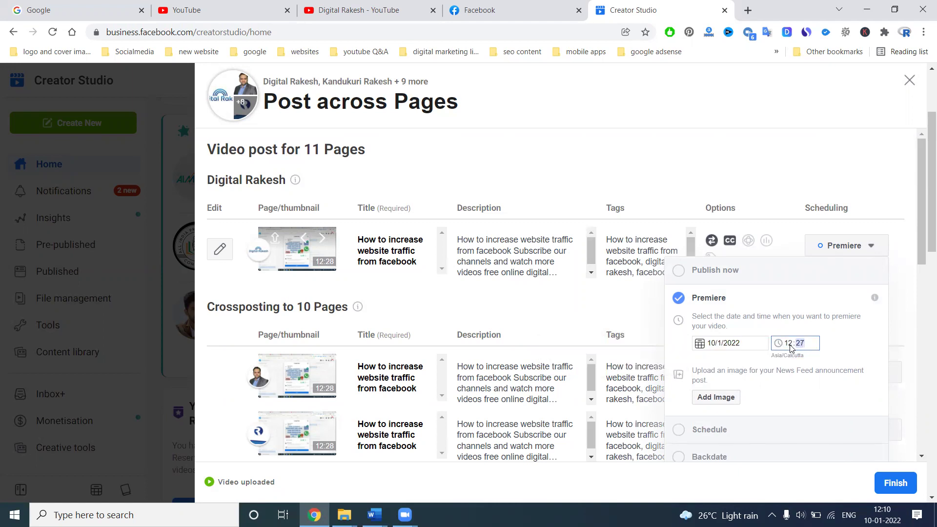
pyautogui.press('Down')
pyautogui.press('Down')
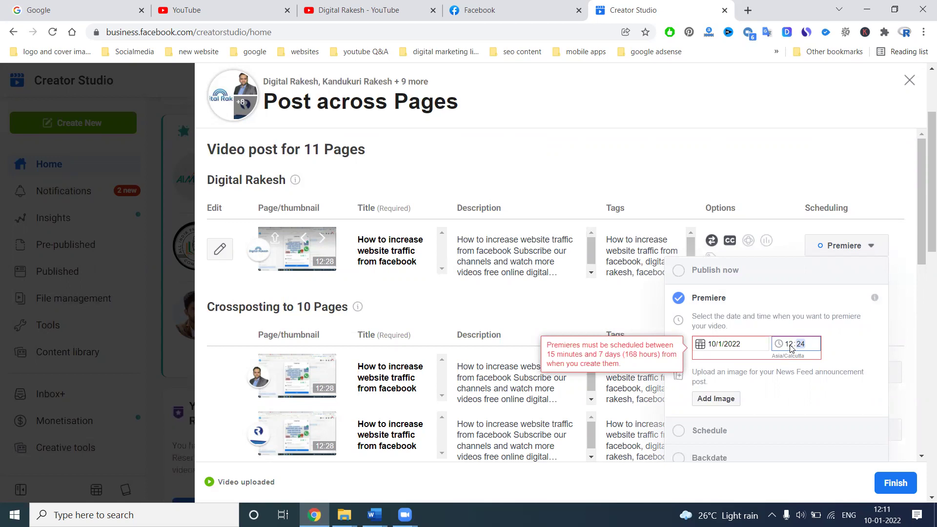
pyautogui.press('Up')
pyautogui.press('Up')
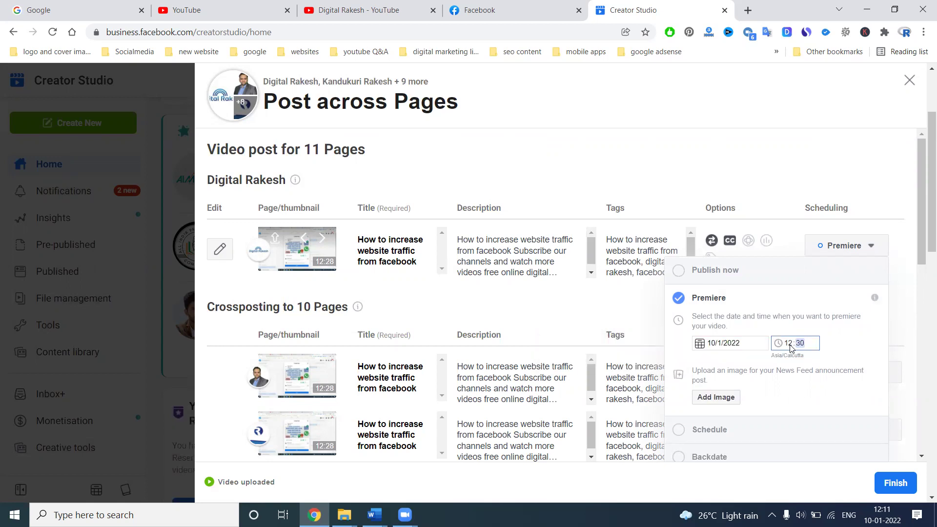
pyautogui.scroll(-3, 805, 351)
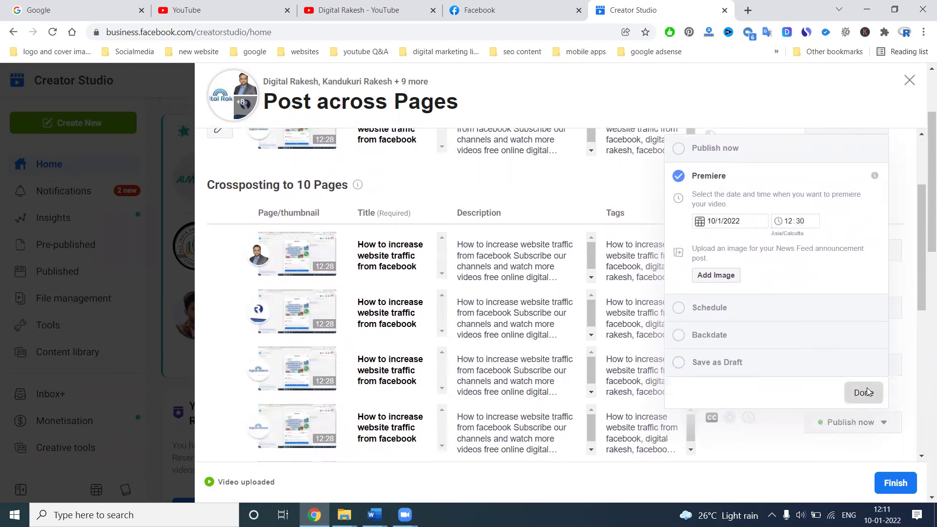
pyautogui.click(864, 392)
pyautogui.scroll(2, 805, 268)
pyautogui.scroll(-3, 816, 292)
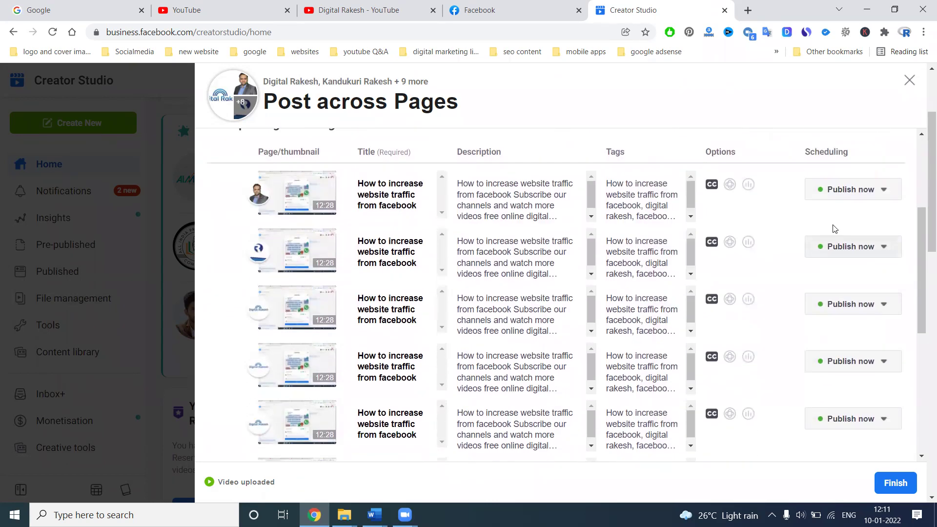
pyautogui.click(851, 189)
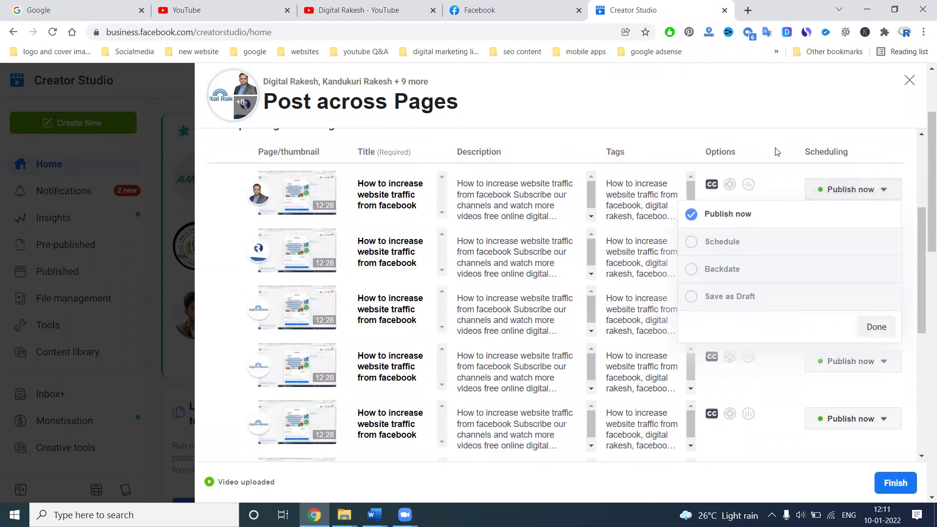
pyautogui.click(784, 113)
# Backdate the third crossposted Page's video to 9 January 2022 and confirm its scheduling.
pyautogui.click(839, 303)
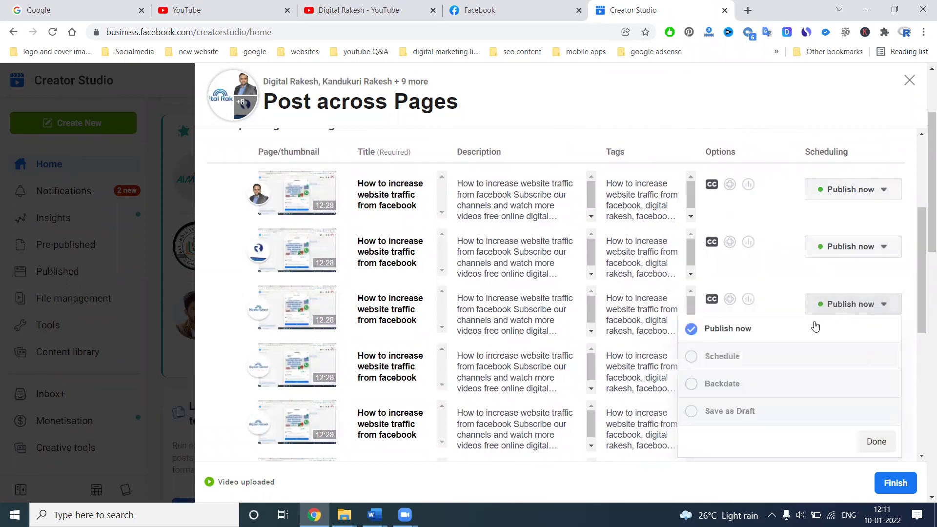
pyautogui.click(722, 383)
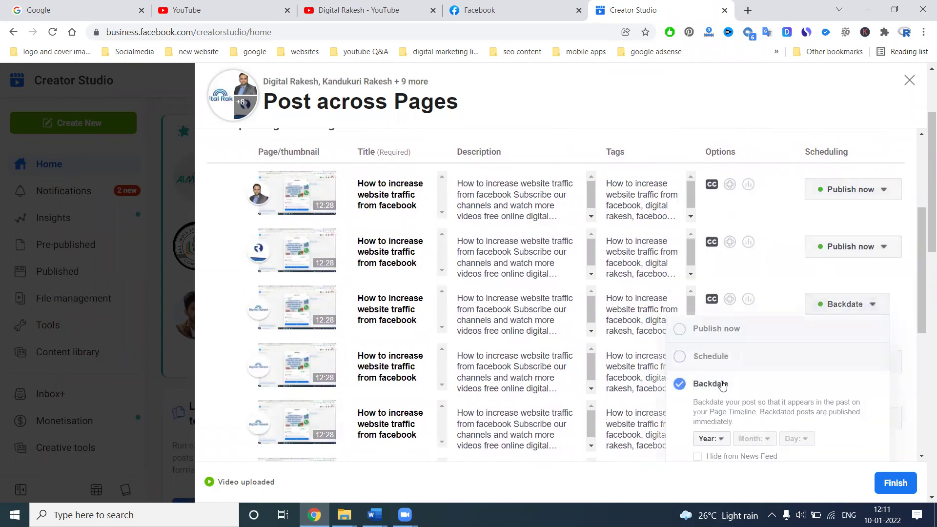
pyautogui.click(710, 439)
pyautogui.scroll(3, 713, 274)
pyautogui.scroll(-5, 712, 341)
pyautogui.click(713, 418)
pyautogui.click(761, 438)
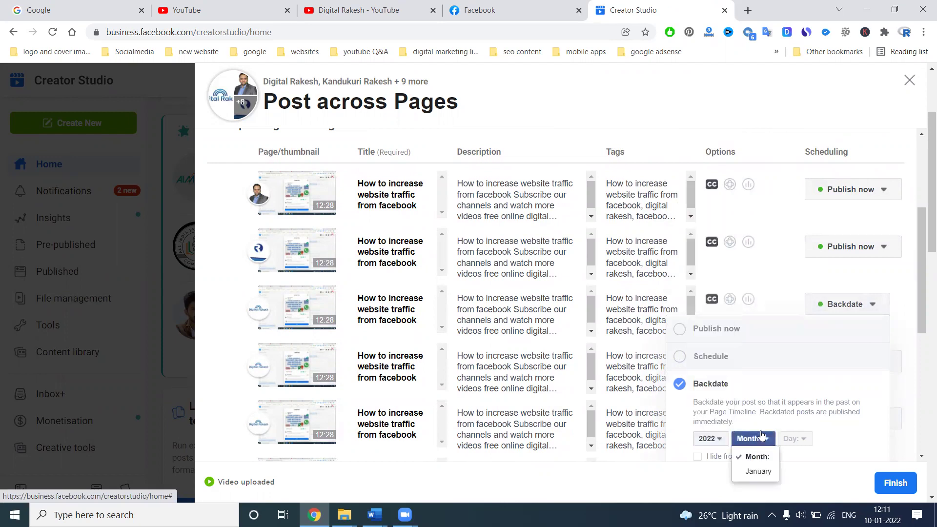
pyautogui.click(758, 471)
pyautogui.click(794, 438)
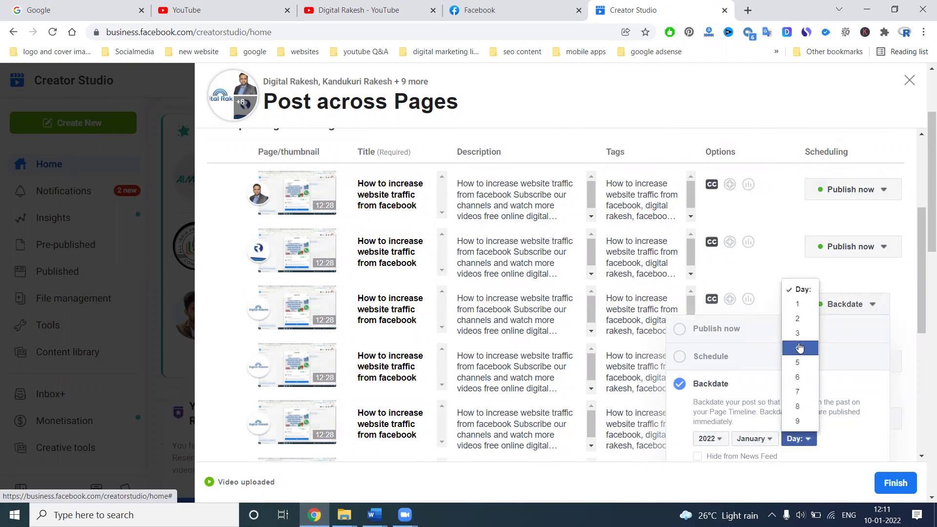
pyautogui.click(799, 422)
pyautogui.scroll(-4, 806, 366)
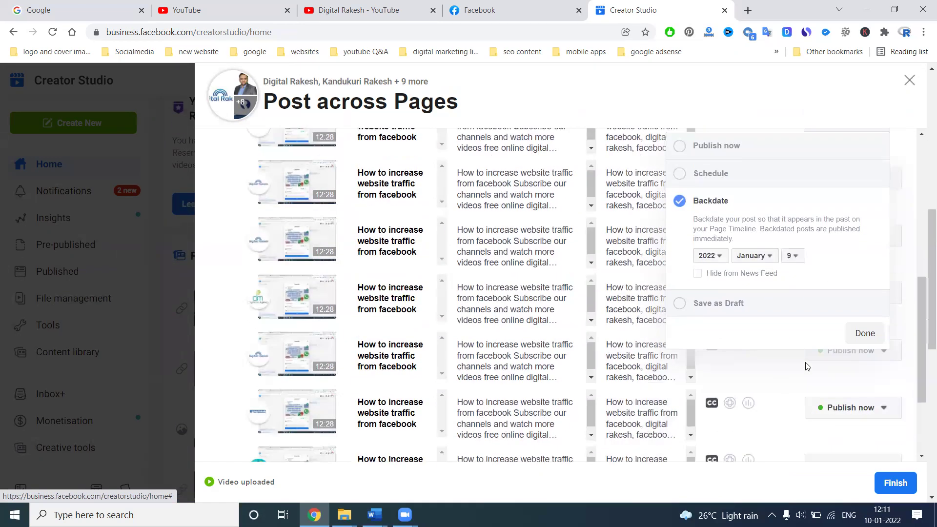
pyautogui.click(865, 334)
# Schedule the fourth crossposted Page's video for 10/1/2022 at 12:23 and confirm it.
pyautogui.scroll(3, 844, 321)
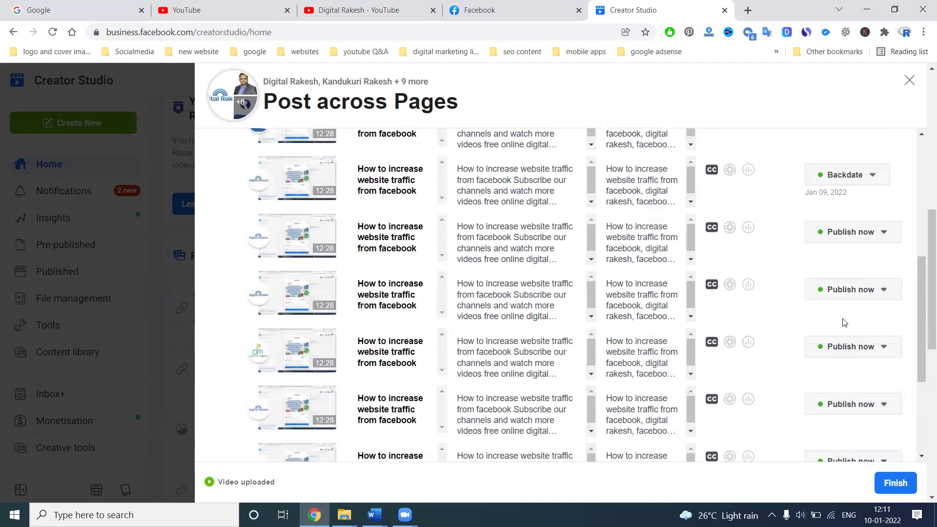
pyautogui.click(846, 308)
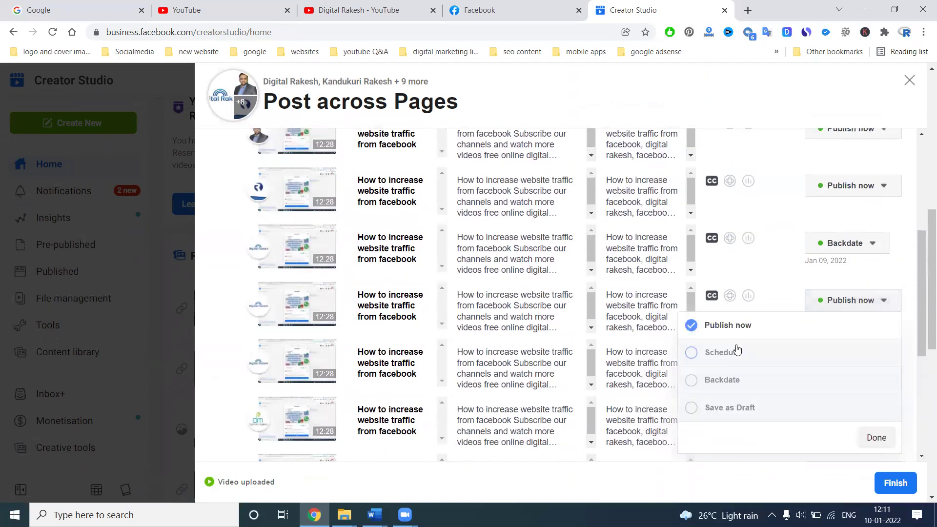
pyautogui.click(722, 352)
pyautogui.click(804, 414)
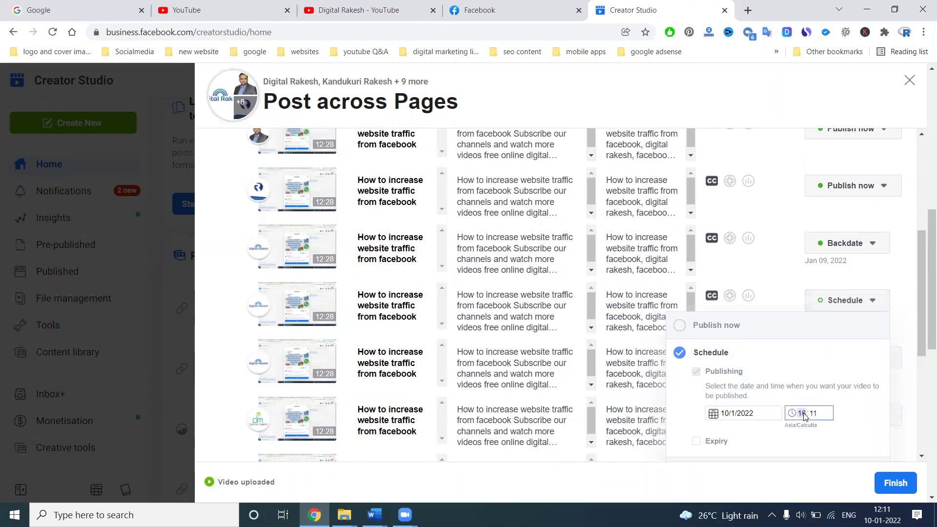
pyautogui.write('12')
pyautogui.press('Tab')
pyautogui.write('122320')
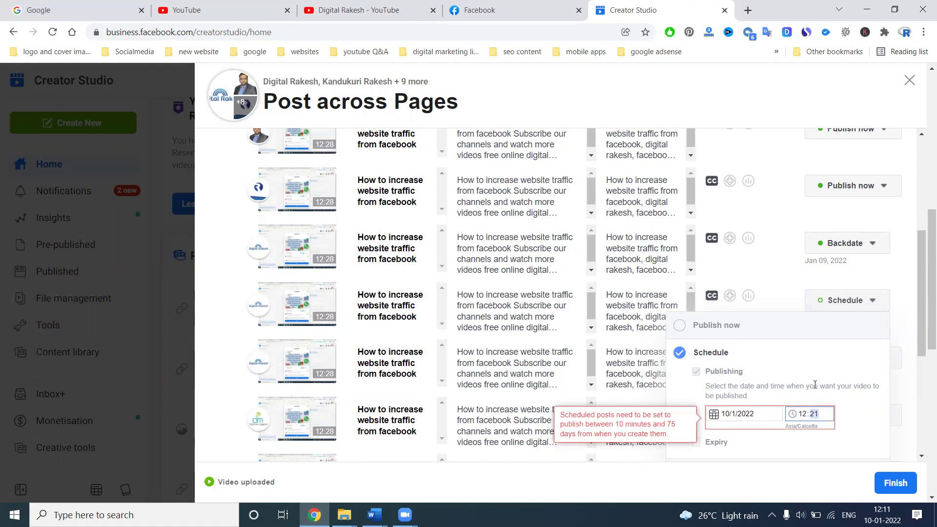
pyautogui.press('Up')
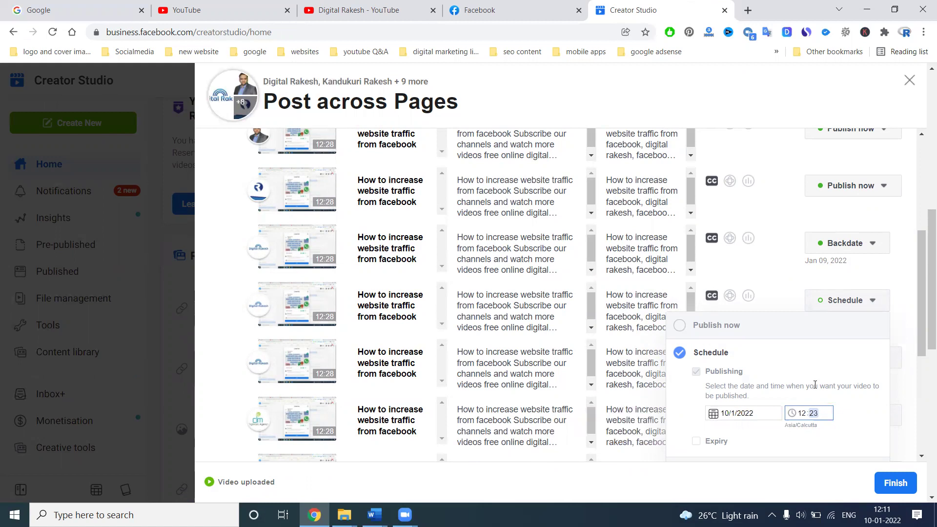
pyautogui.scroll(-3, 815, 385)
pyautogui.click(874, 402)
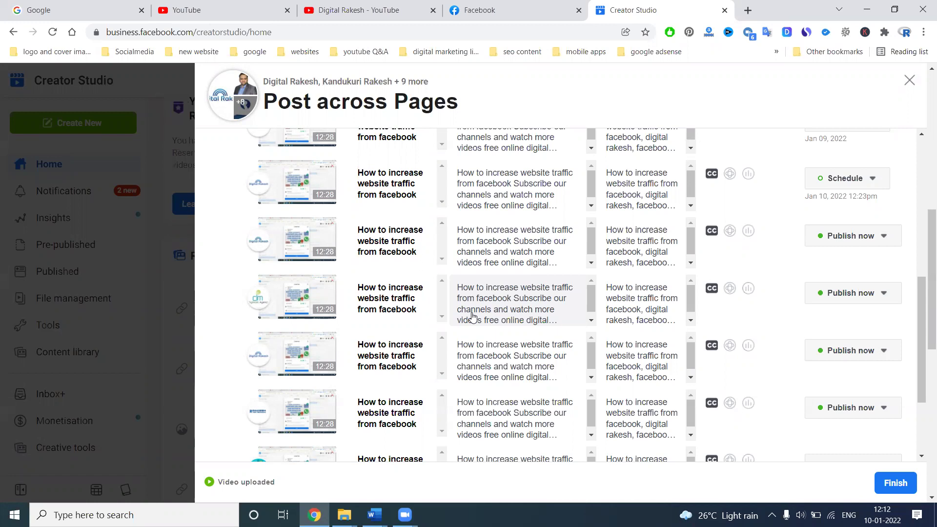
# Review the remaining crossposted Page entries and try to finish the multi-Page post.
pyautogui.scroll(-1, 488, 305)
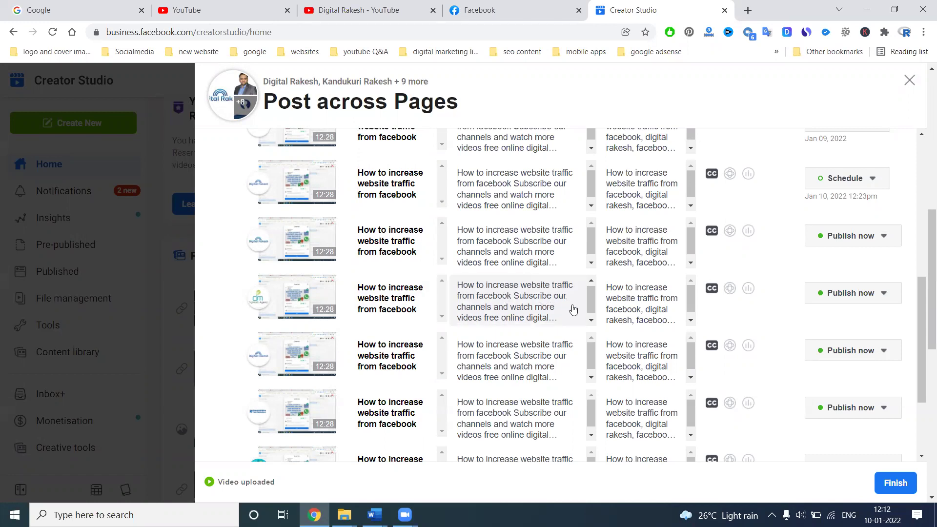
pyautogui.scroll(-3, 741, 334)
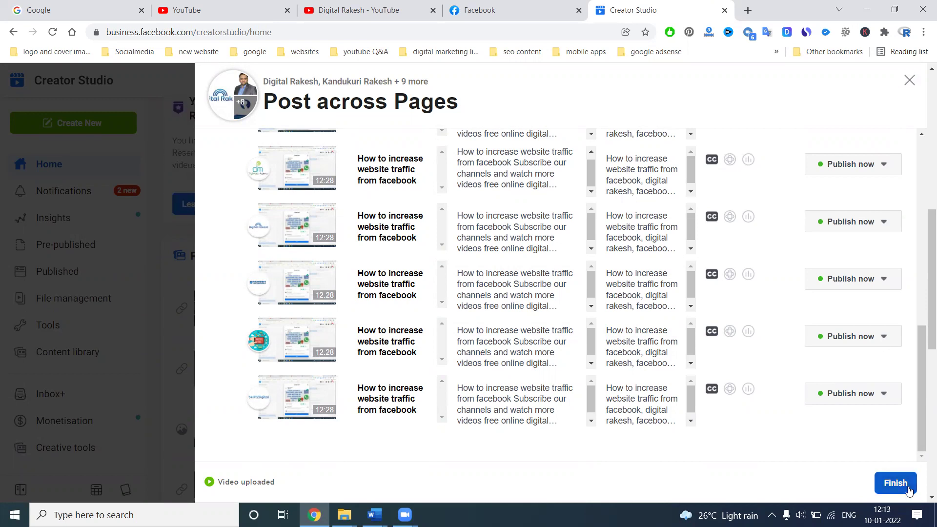
pyautogui.scroll(-5, 903, 471)
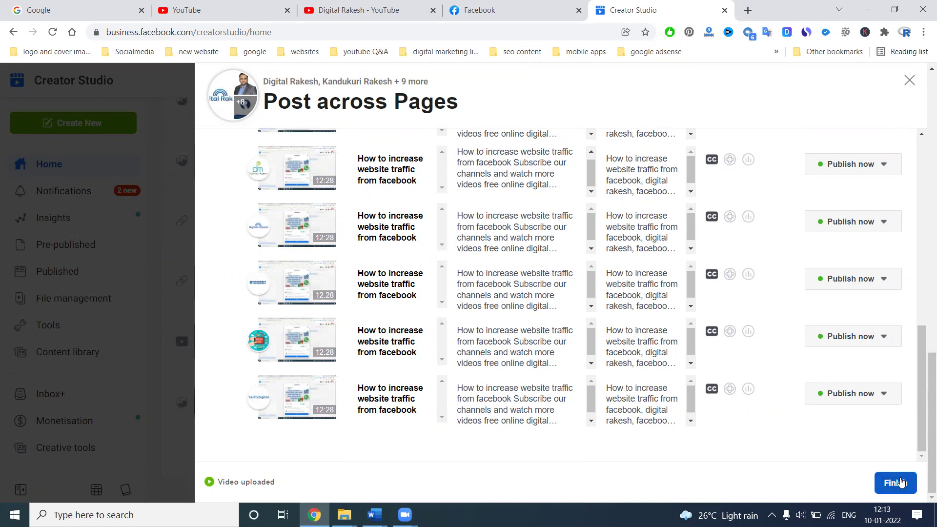
pyautogui.scroll(-2, 681, 254)
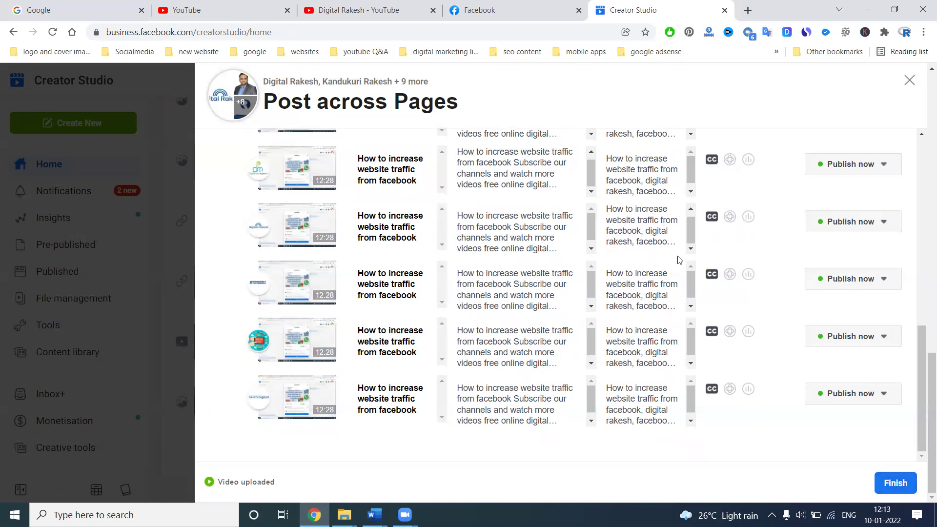
pyautogui.scroll(-2, 560, 391)
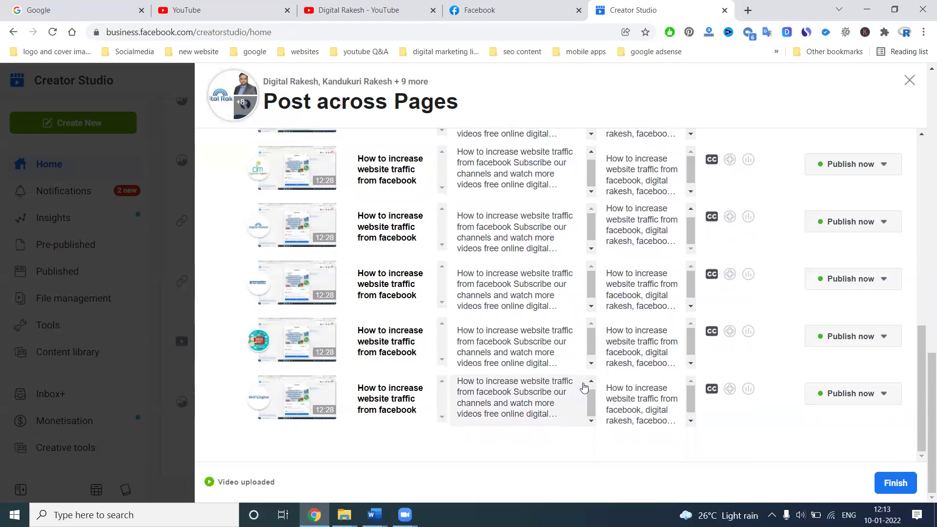
pyautogui.scroll(-1, 644, 385)
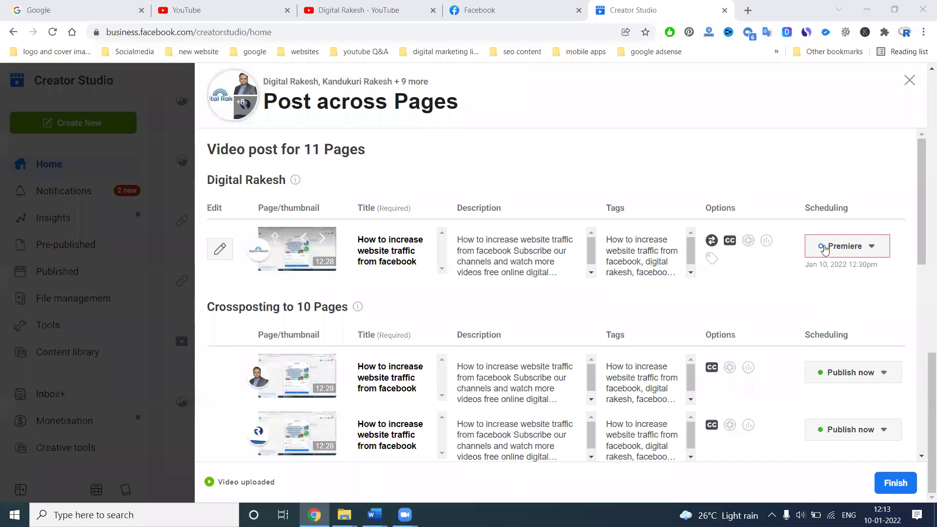
# Set the Digital Rakesh premiere time to 12:33 and try to finish the multi-Page post.
pyautogui.click(824, 249)
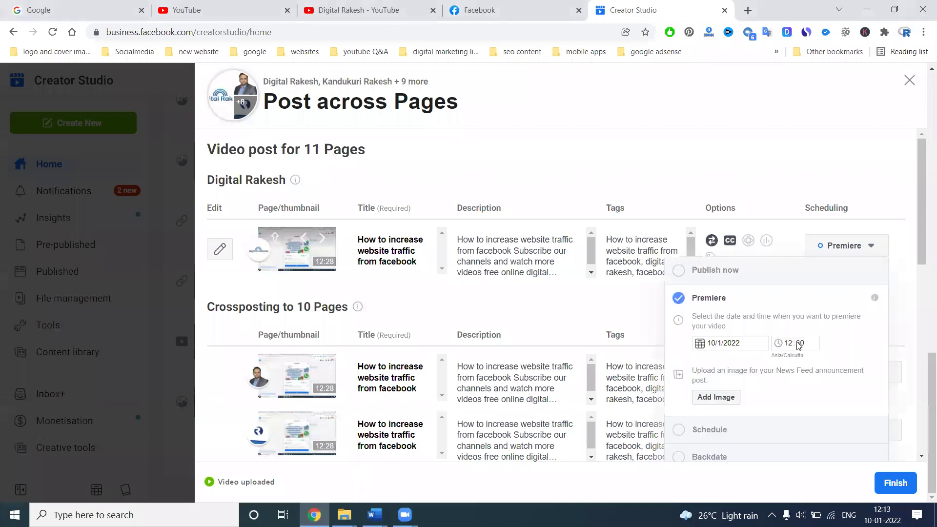
pyautogui.click(799, 344)
pyautogui.scroll(-4, 797, 385)
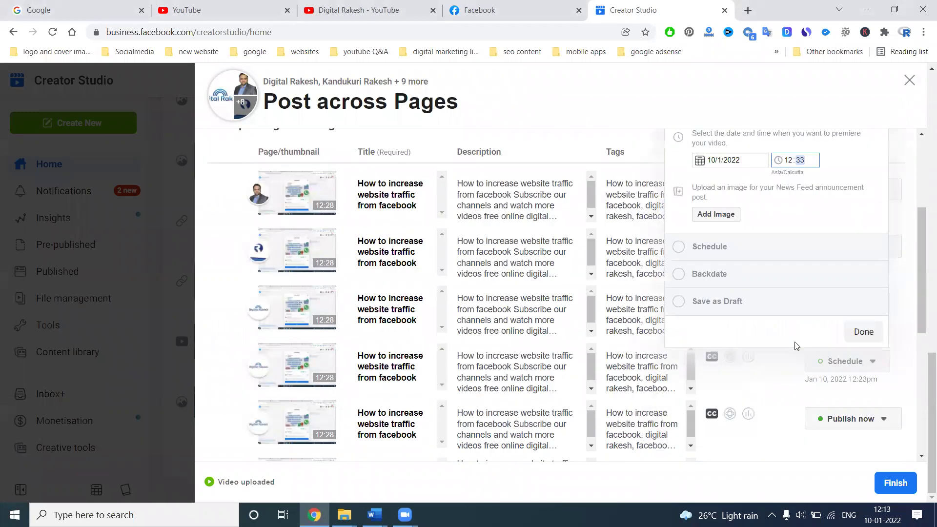
pyautogui.click(859, 331)
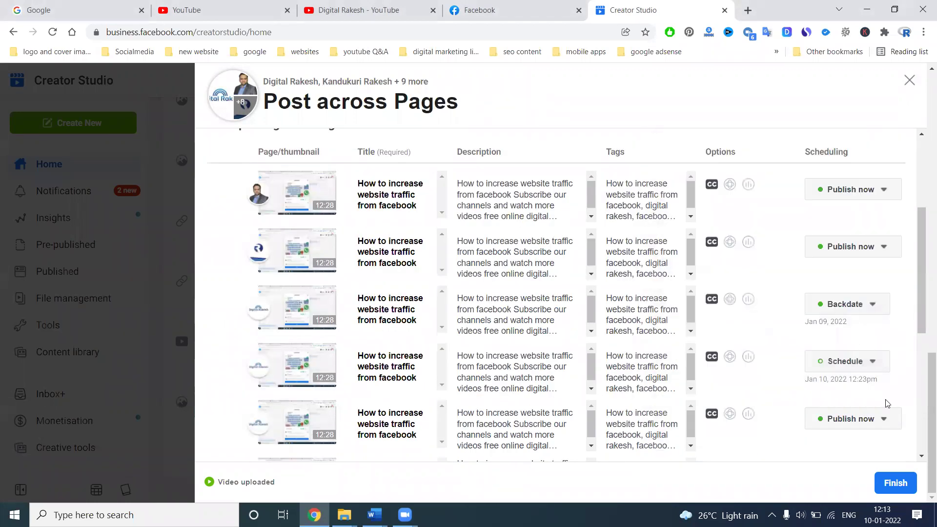
pyautogui.click(889, 486)
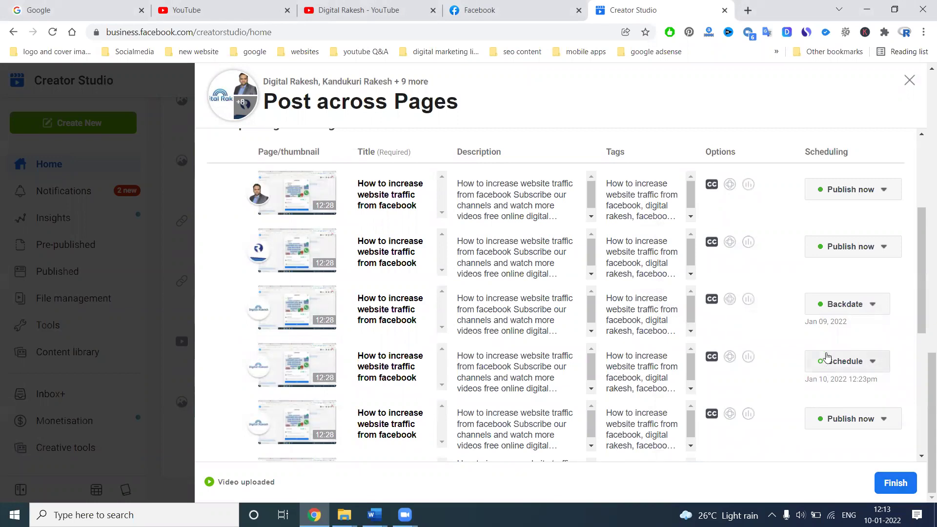
# Check the error on the Digital Rakesh premiere and examine its scheduling options for a category setting.
pyautogui.moveTo(852, 255)
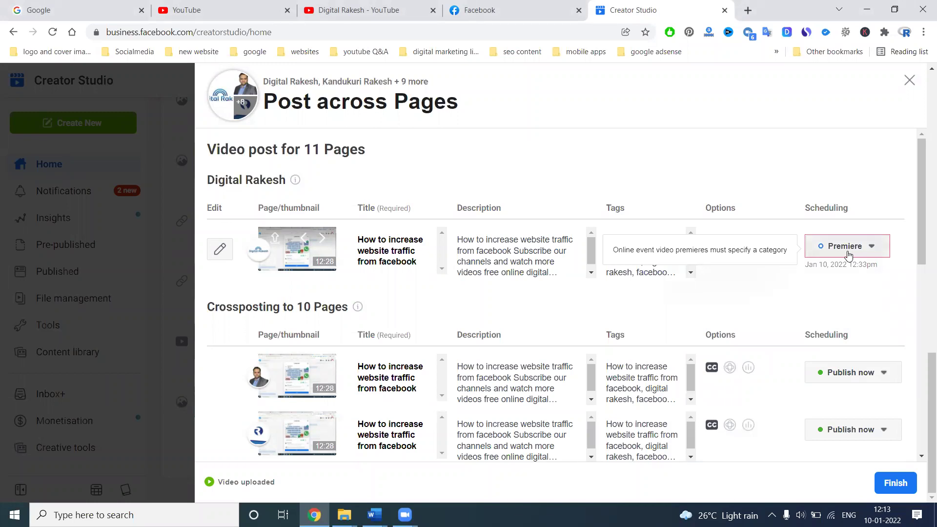
pyautogui.click(849, 246)
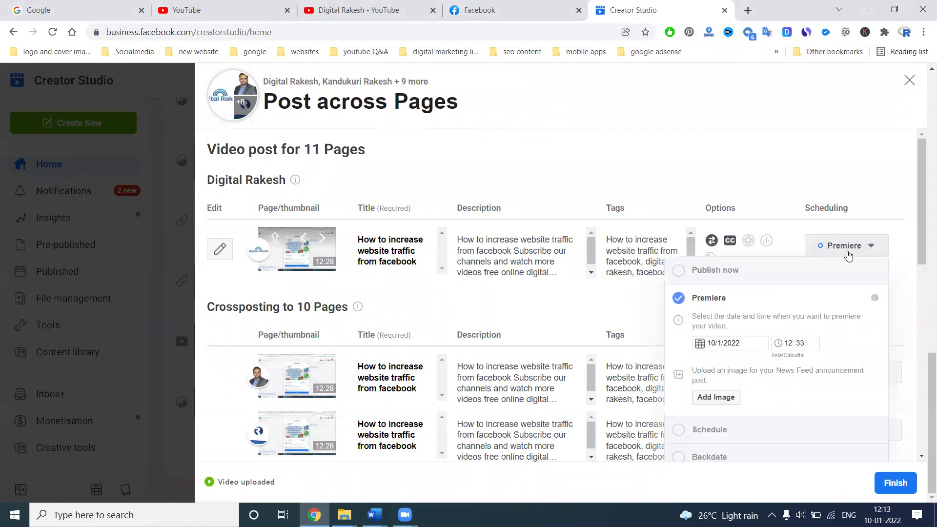
pyautogui.scroll(-1, 800, 340)
pyautogui.scroll(-3, 800, 341)
pyautogui.scroll(3, 797, 334)
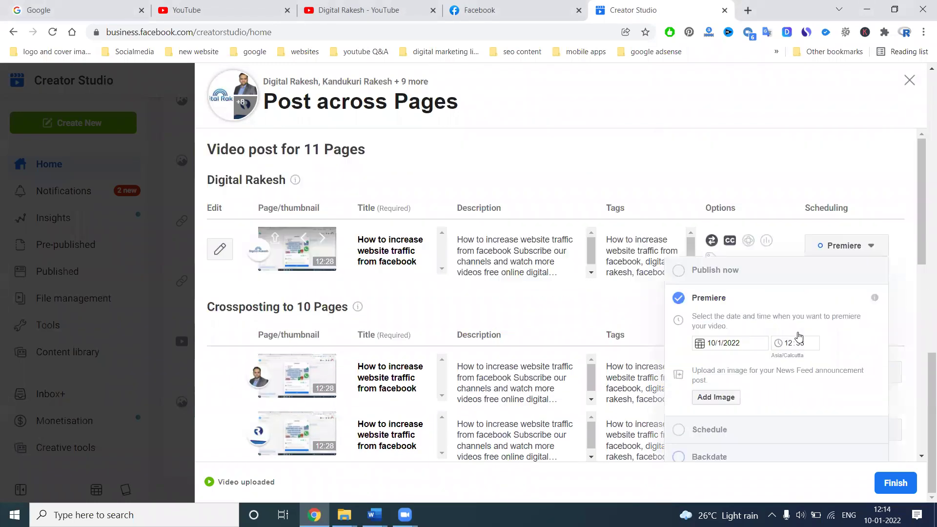
# Add the custom tracking labels "facebook marketing" and "digital rakesh" to the Digital Rakesh video.
pyautogui.click(767, 242)
pyautogui.click(766, 241)
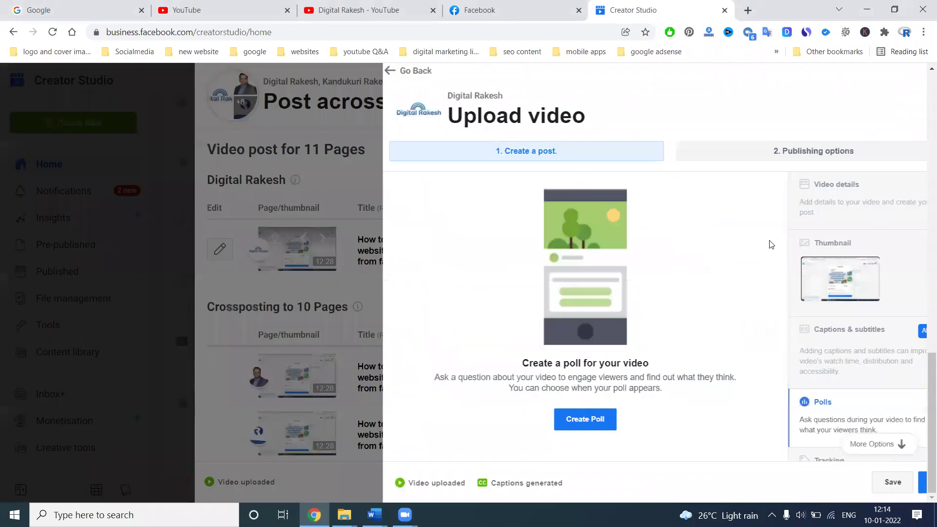
pyautogui.scroll(-2, 794, 278)
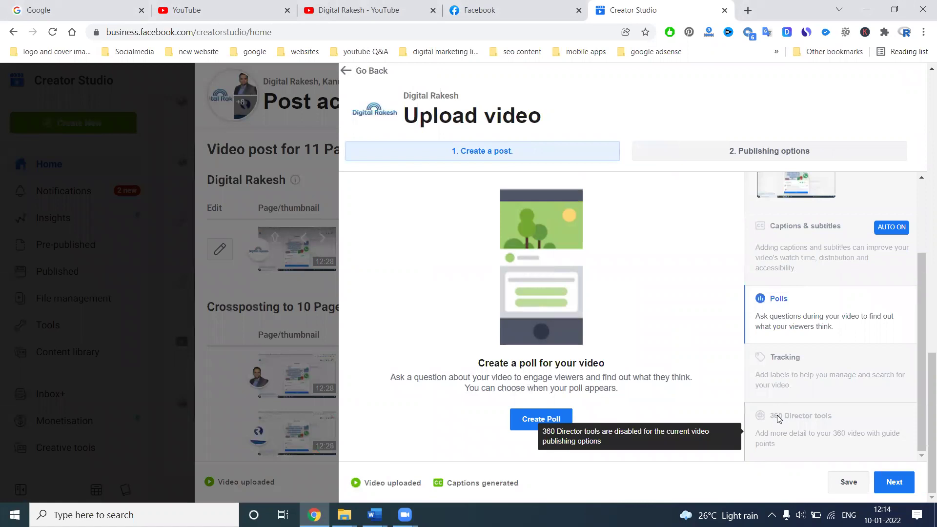
pyautogui.click(787, 365)
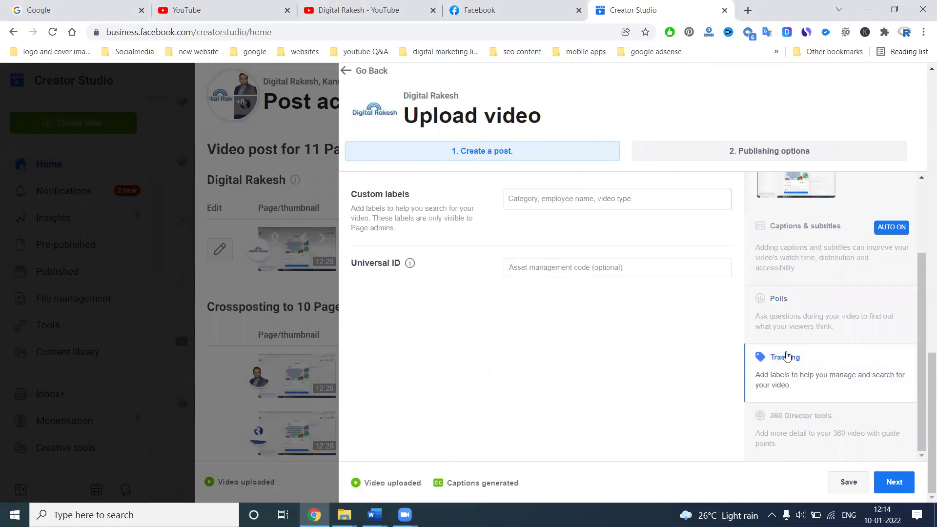
pyautogui.click(559, 198)
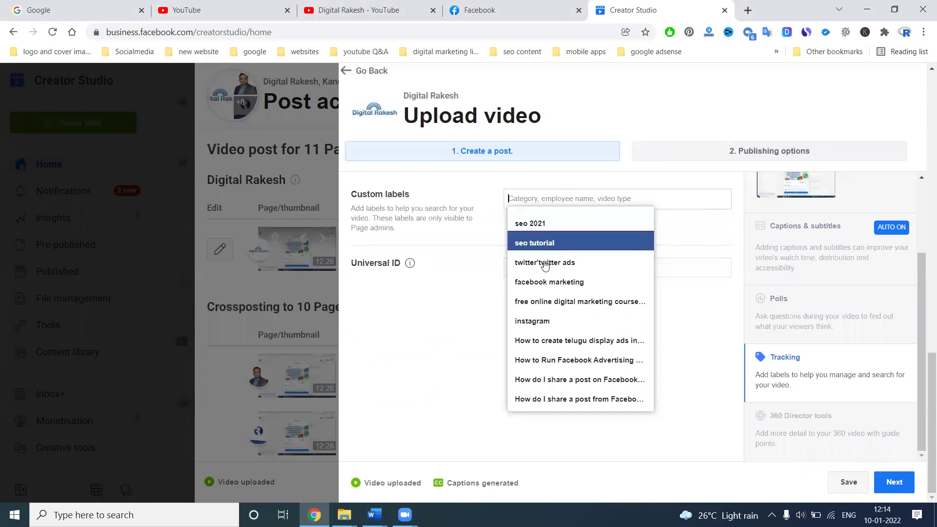
pyautogui.click(542, 282)
pyautogui.write('d')
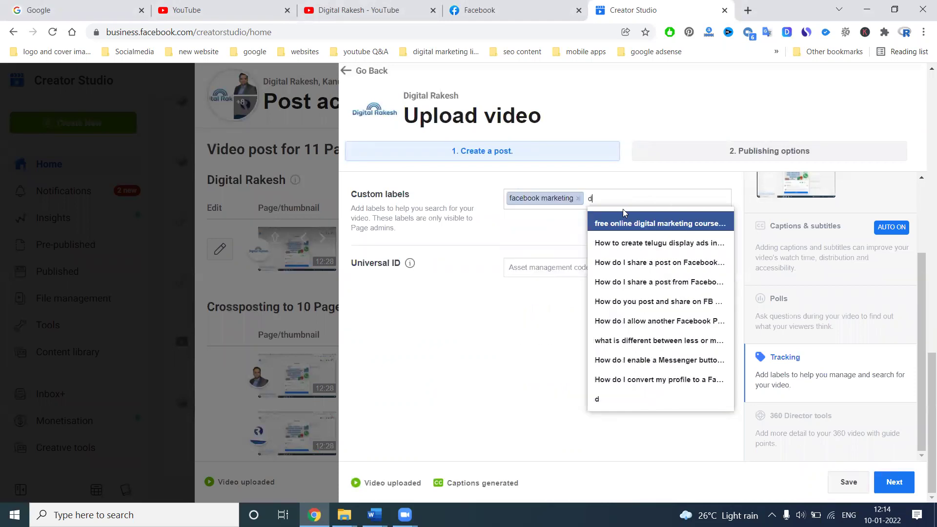
pyautogui.write('igital rakesh')
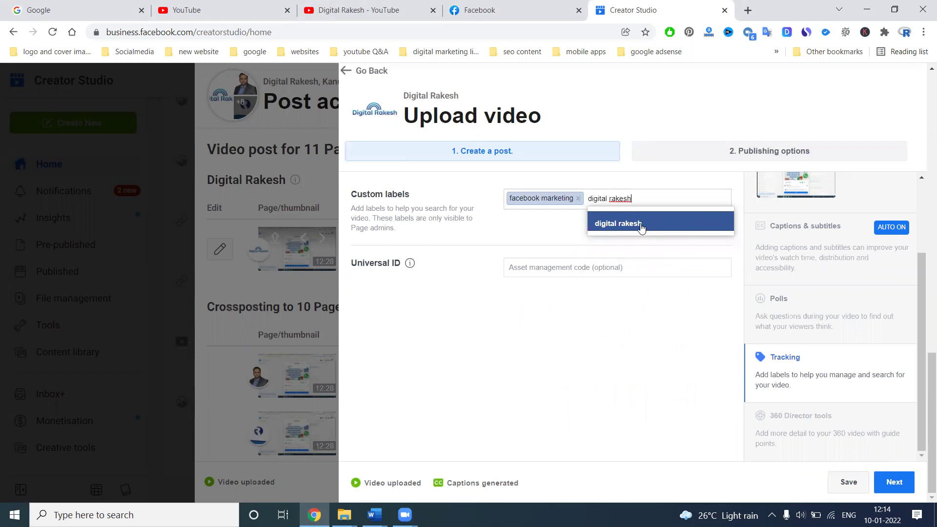
pyautogui.click(641, 224)
# Review the Digital Rakesh video's caption and subtitle settings and save its post details.
pyautogui.click(801, 228)
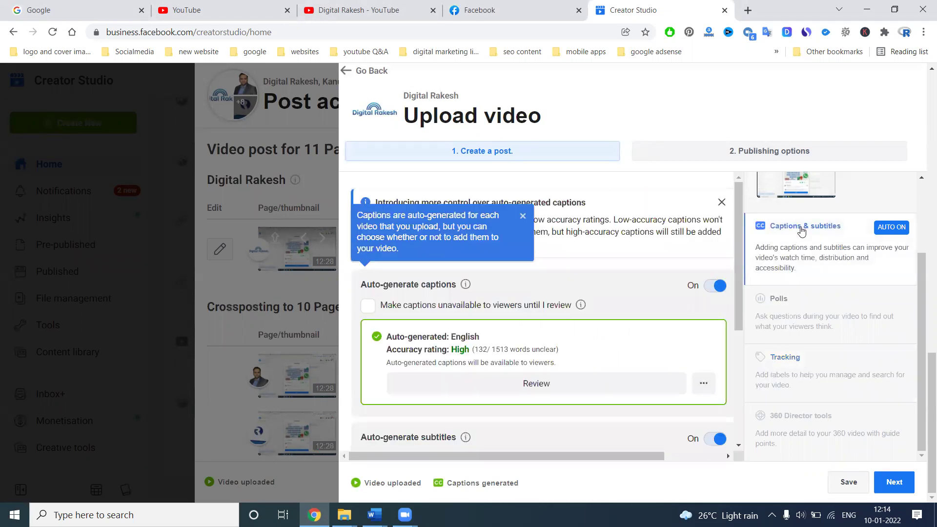
pyautogui.scroll(-1, 597, 271)
pyautogui.scroll(-2, 596, 273)
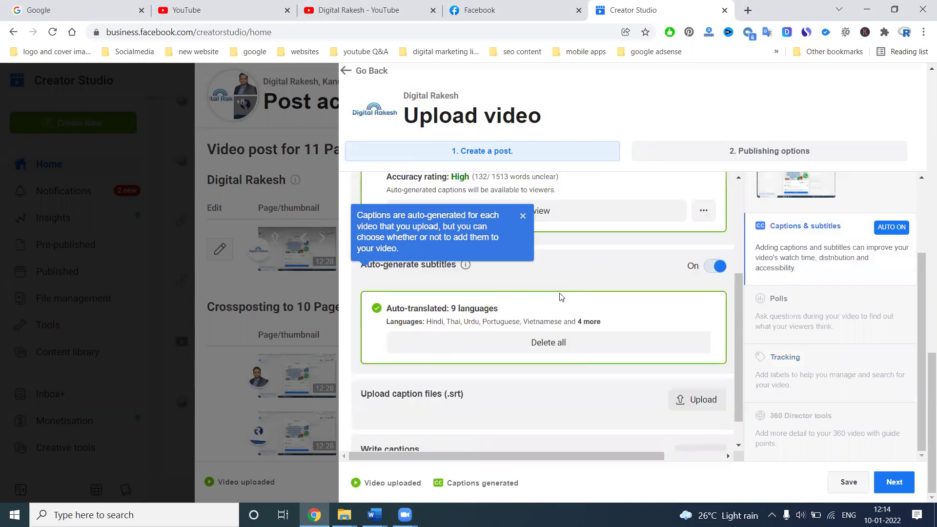
pyautogui.click(857, 490)
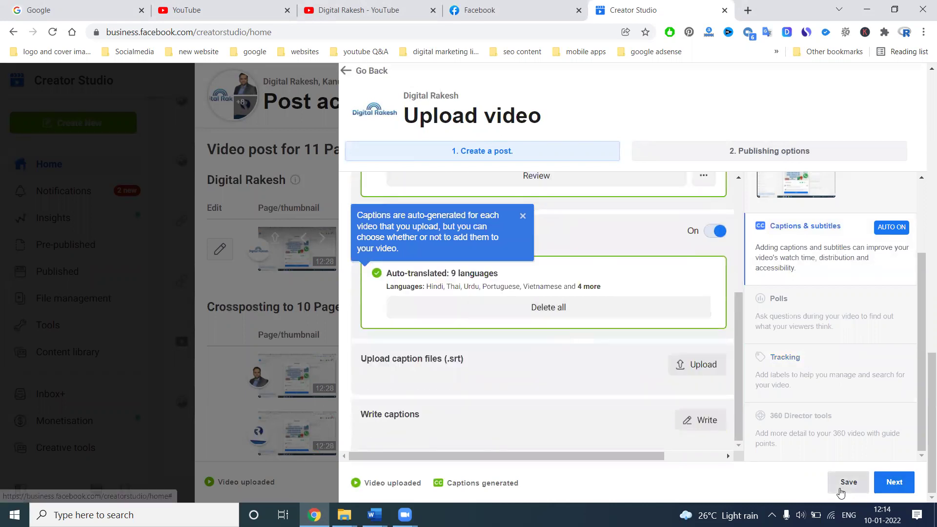
# Examine the Digital Rakesh video's premiere scheduling options and close them with the Premiere choice kept.
pyautogui.click(839, 245)
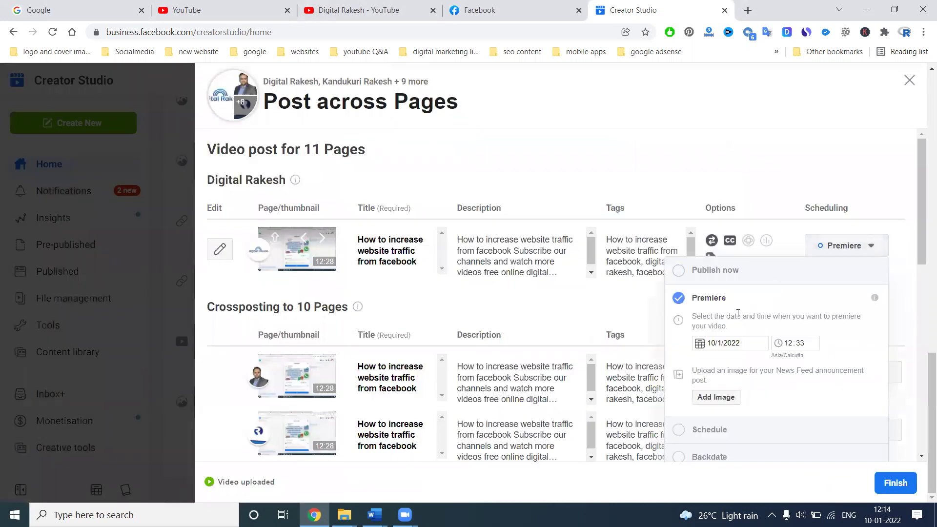
pyautogui.scroll(-1, 744, 312)
pyautogui.scroll(1, 735, 303)
pyautogui.click(726, 277)
pyautogui.scroll(-2, 736, 288)
pyautogui.click(737, 182)
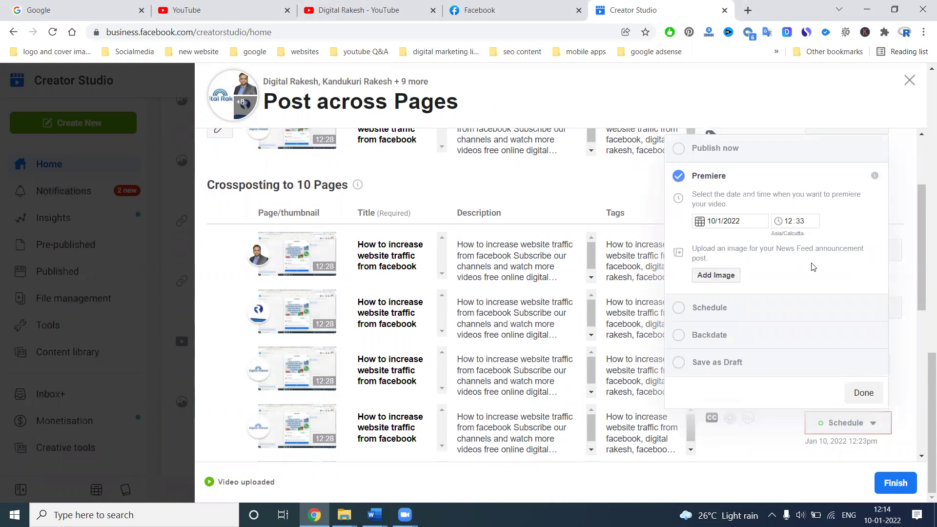
pyautogui.click(863, 393)
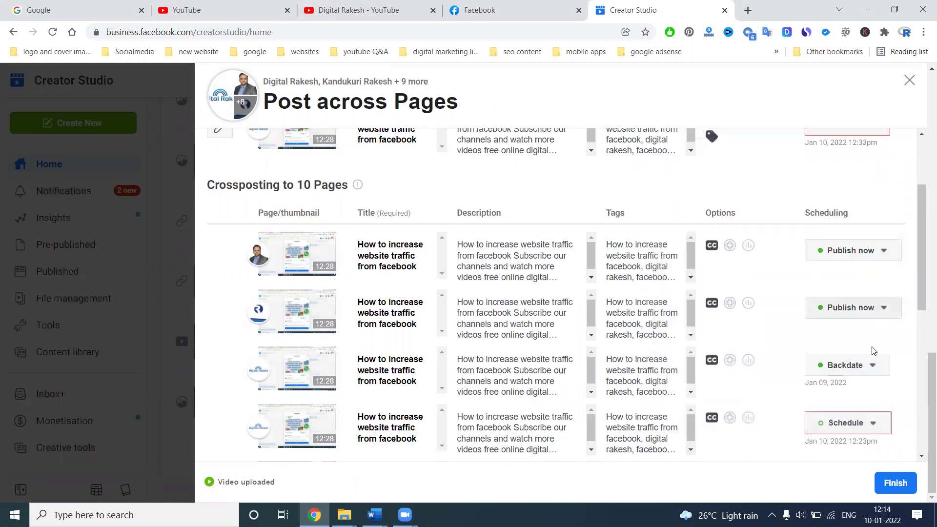
# Set the fourth crossposted Page's scheduled publishing time to 12:30 and confirm it.
pyautogui.scroll(-2, 873, 351)
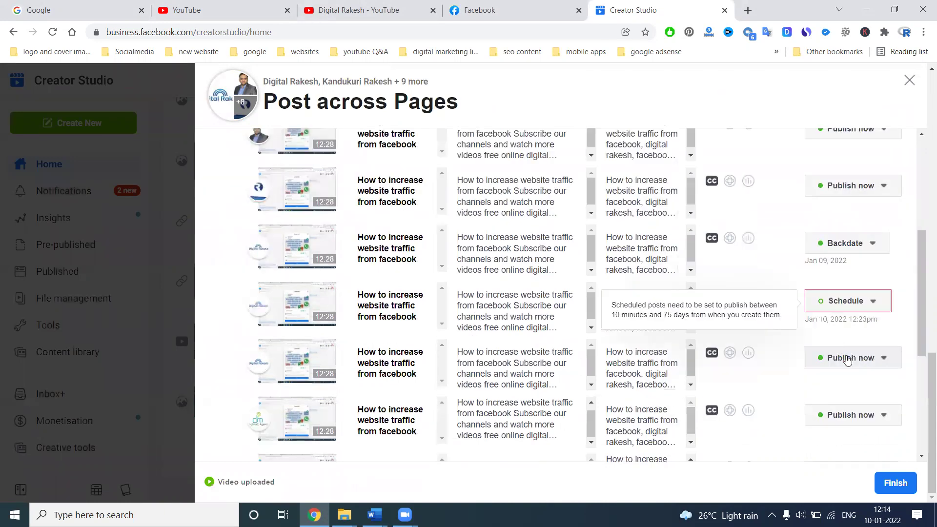
pyautogui.click(837, 301)
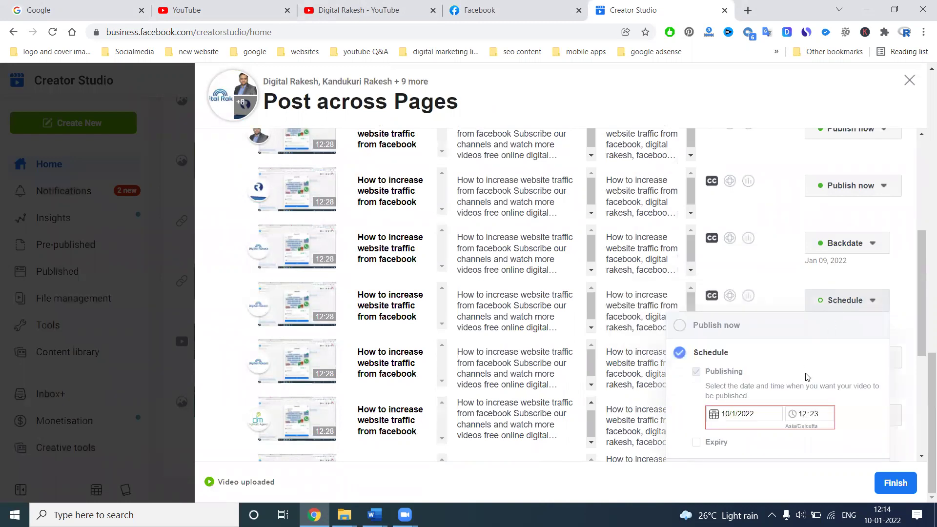
pyautogui.click(814, 414)
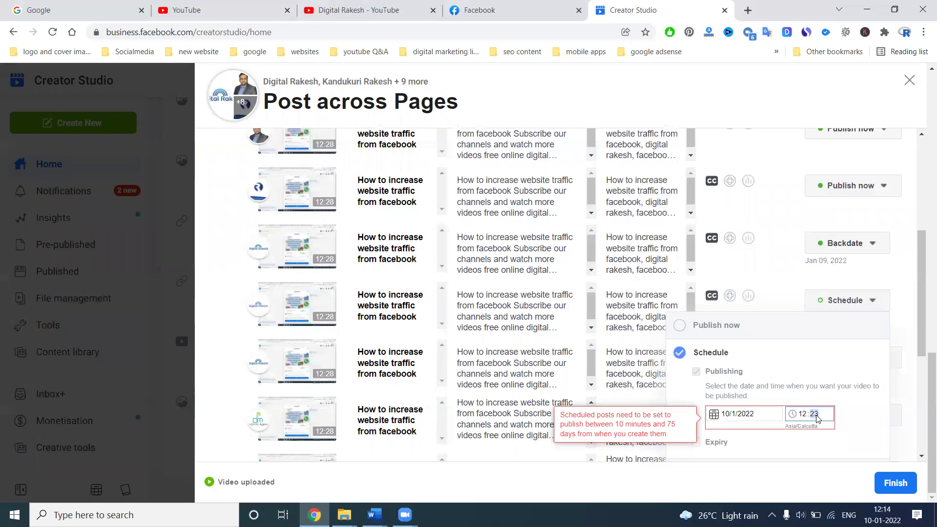
pyautogui.write('26')
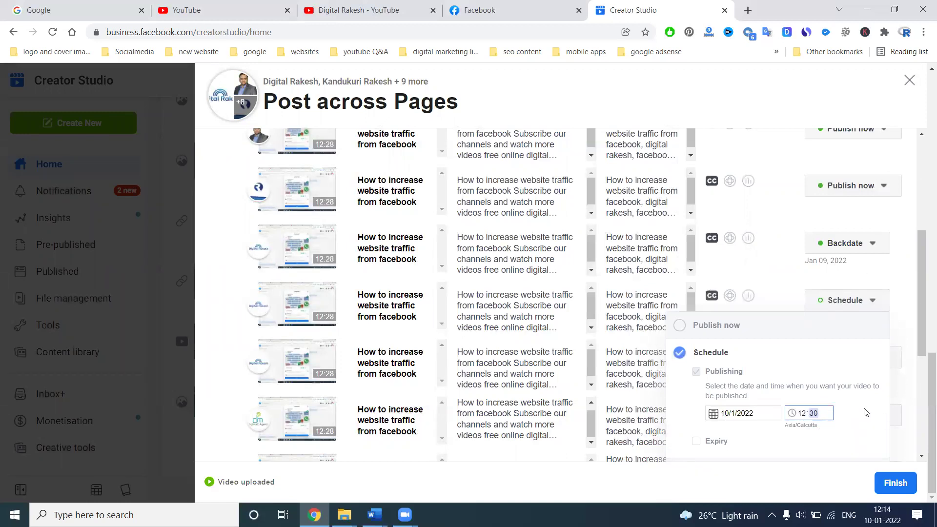
pyautogui.scroll(-3, 864, 410)
pyautogui.click(861, 406)
# In the Digital Rakesh video's full publishing options, add it to the series "Reach New Audiences to Grow Your Business with Vid".
pyautogui.scroll(10, 829, 292)
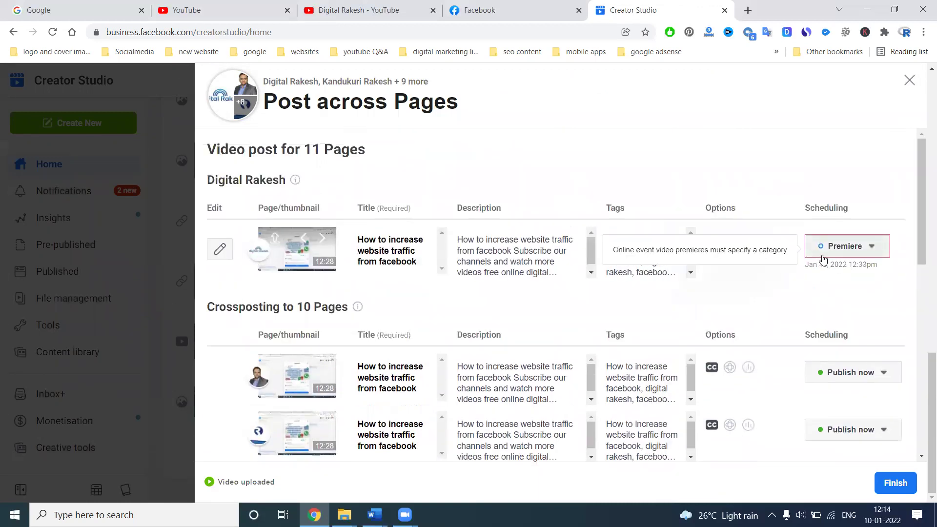
pyautogui.click(824, 248)
pyautogui.click(769, 242)
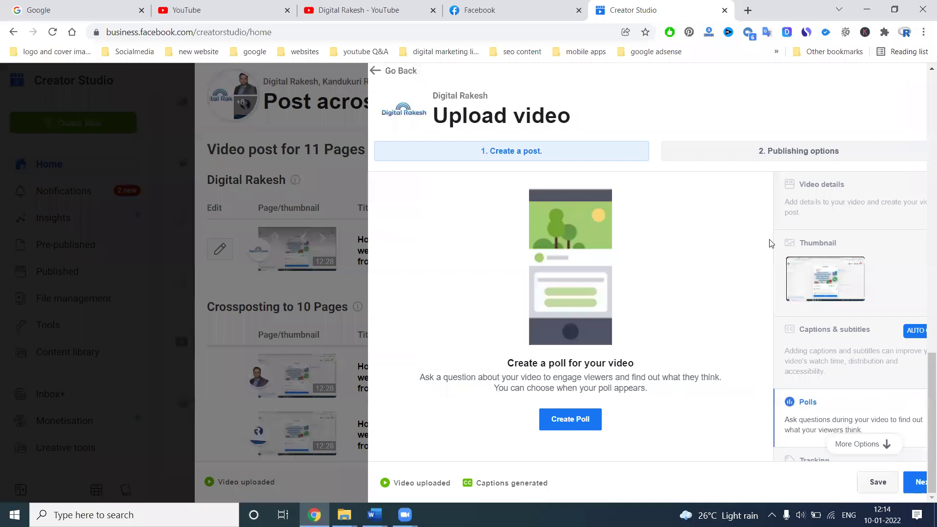
pyautogui.scroll(-2, 771, 337)
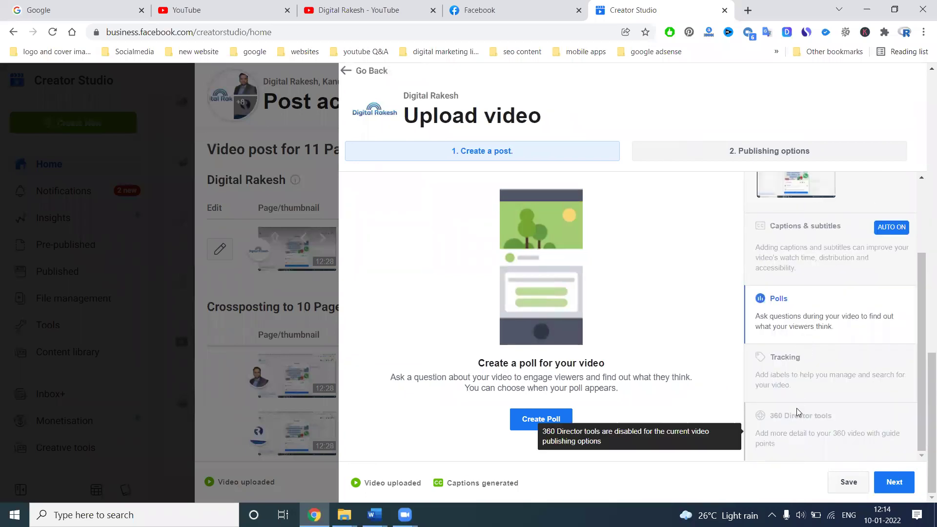
pyautogui.click(894, 482)
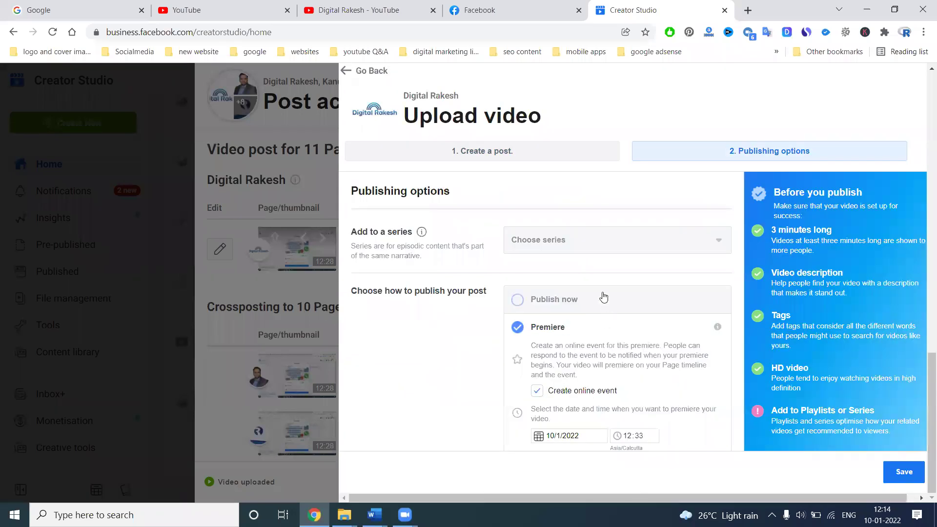
pyautogui.click(564, 248)
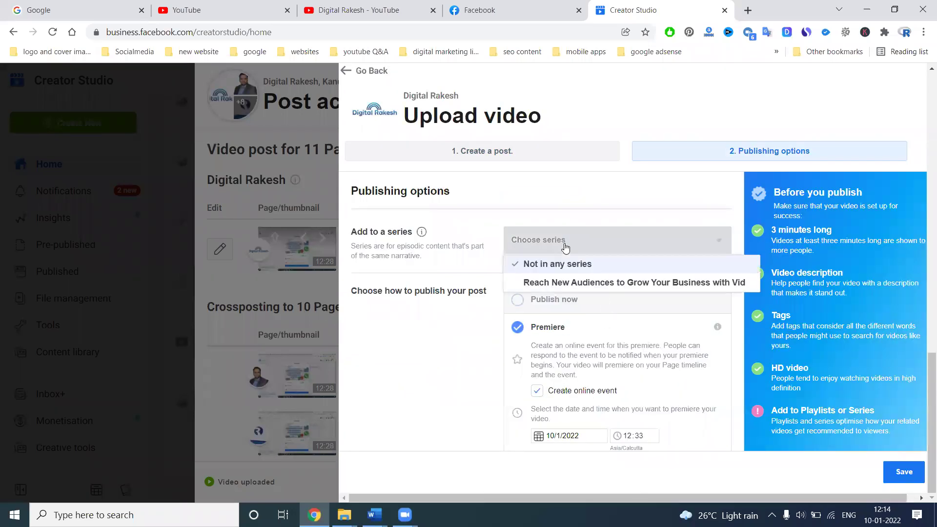
pyautogui.click(558, 283)
pyautogui.scroll(-3, 610, 342)
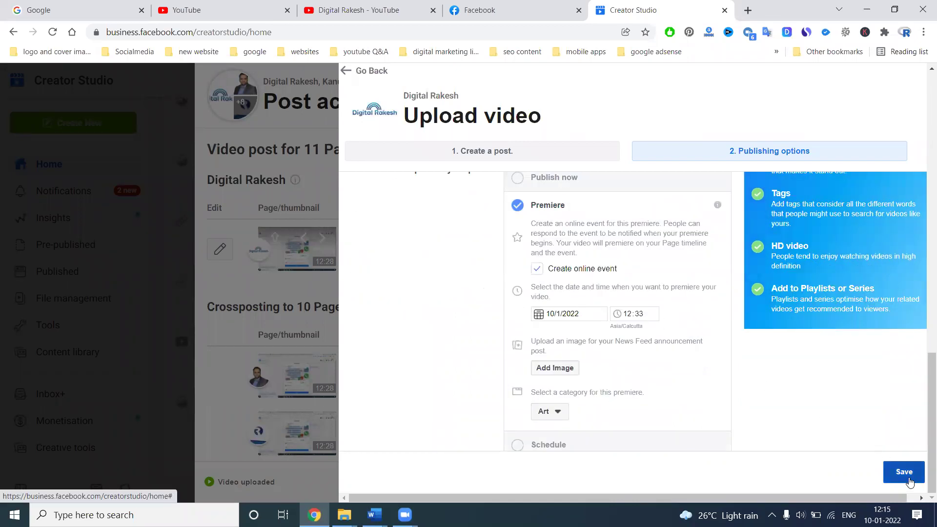
# Set the Digital Rakesh premiere's category to Literature, save the publishing options and finish the multi-Page post.
pyautogui.scroll(-3, 587, 347)
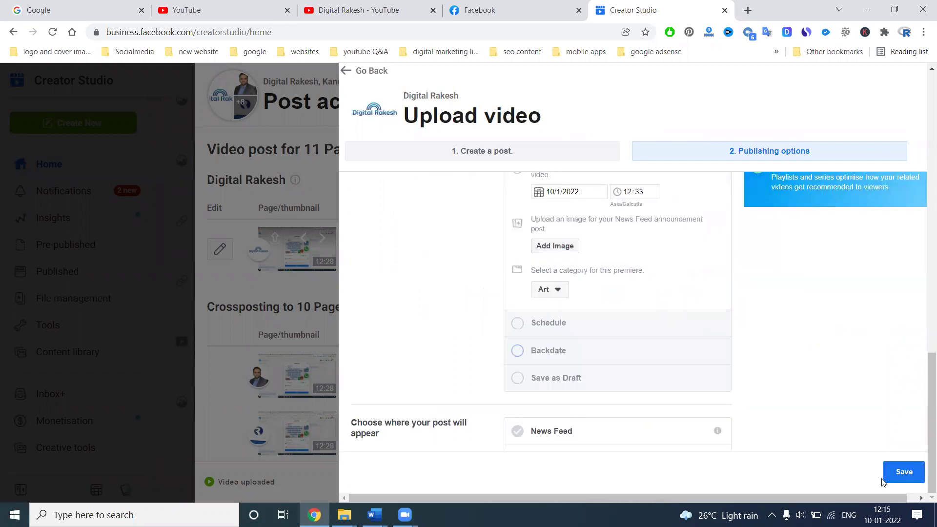
pyautogui.click(555, 291)
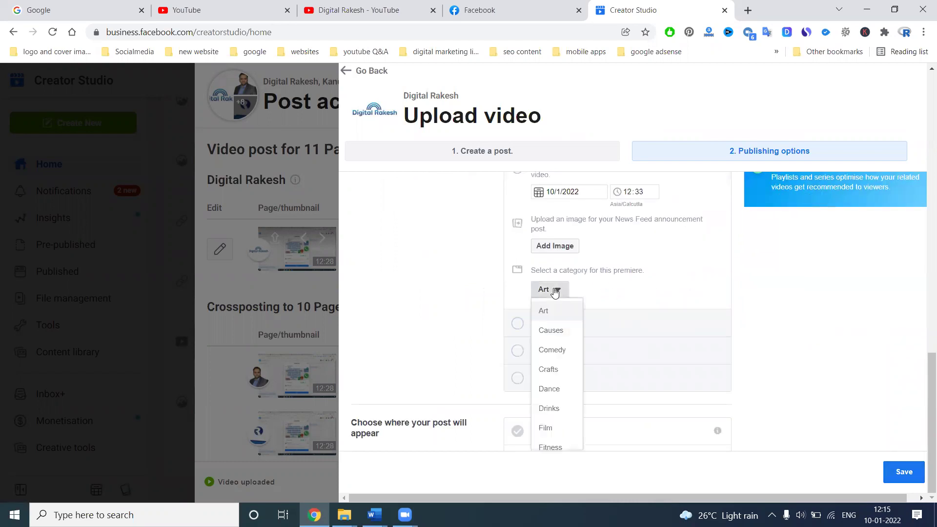
pyautogui.scroll(-3, 556, 370)
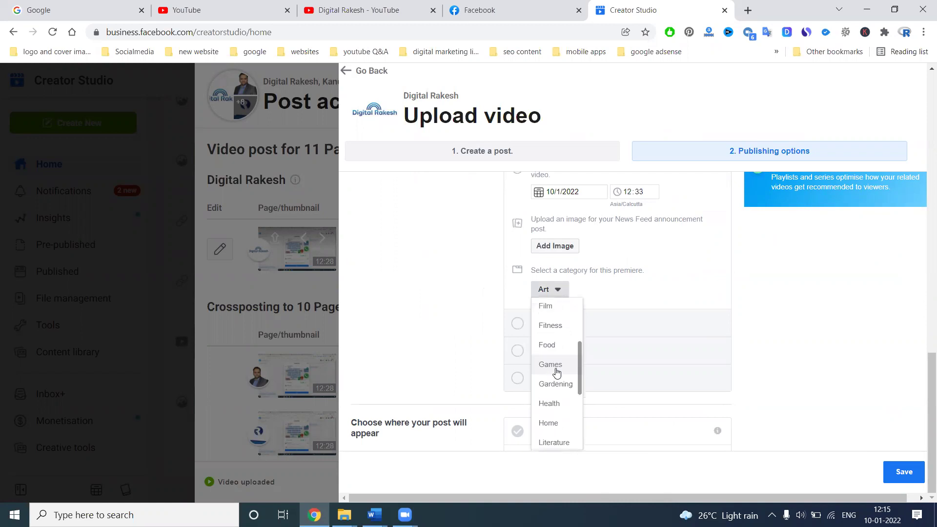
pyautogui.scroll(-3, 556, 373)
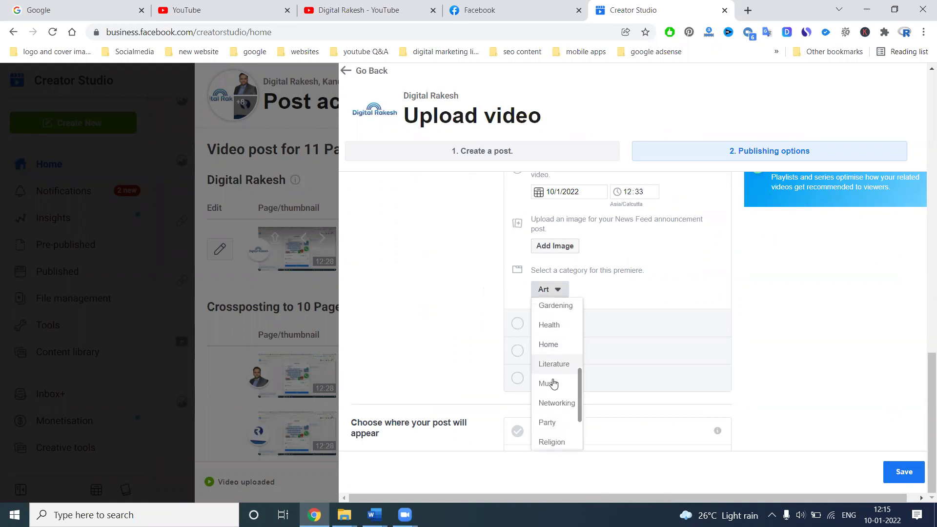
pyautogui.scroll(-2, 558, 406)
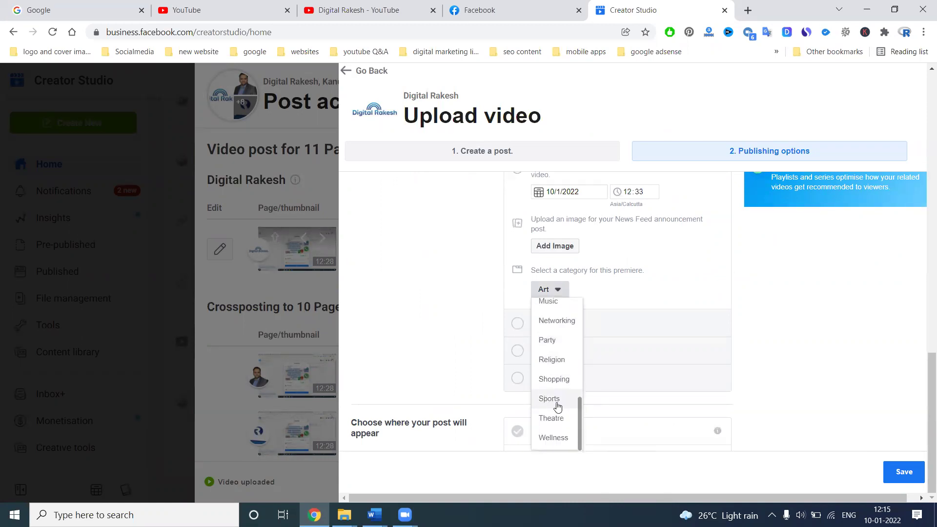
pyautogui.scroll(7, 553, 427)
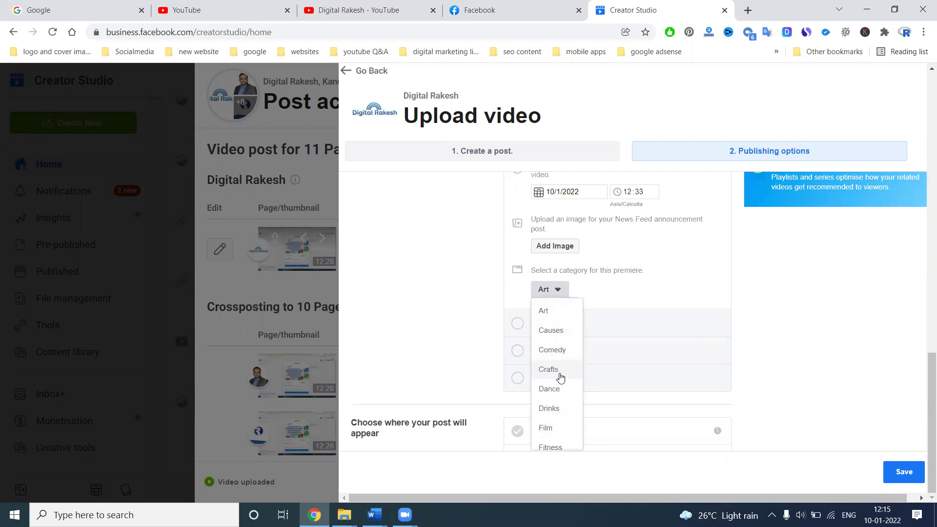
pyautogui.scroll(-2, 560, 385)
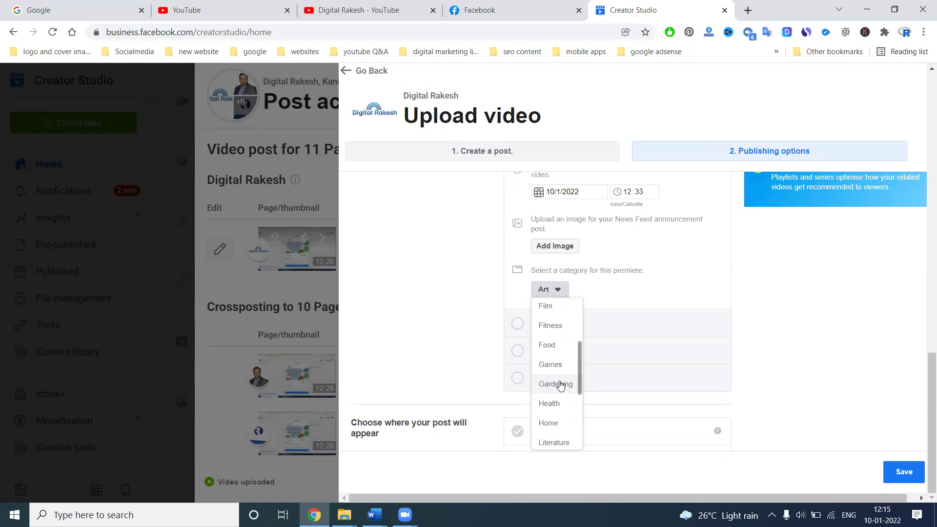
pyautogui.scroll(-3, 560, 385)
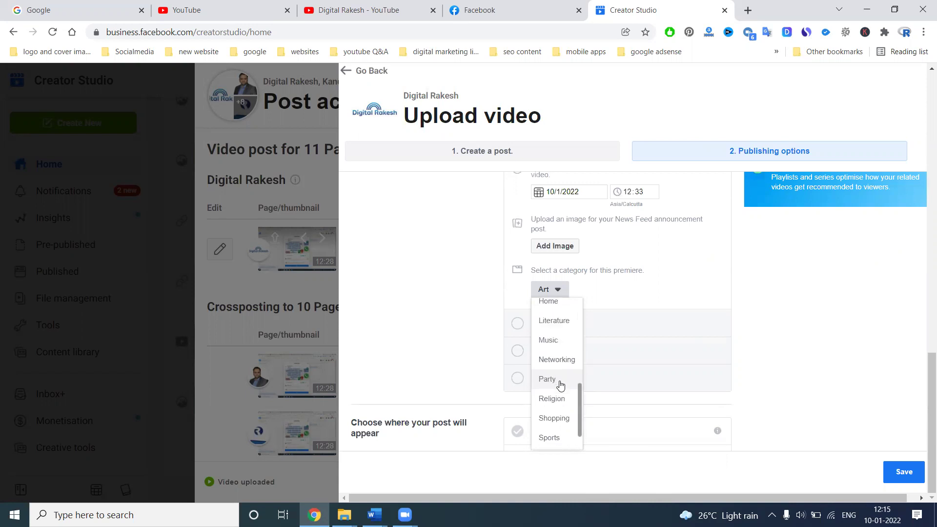
pyautogui.click(548, 322)
pyautogui.click(902, 472)
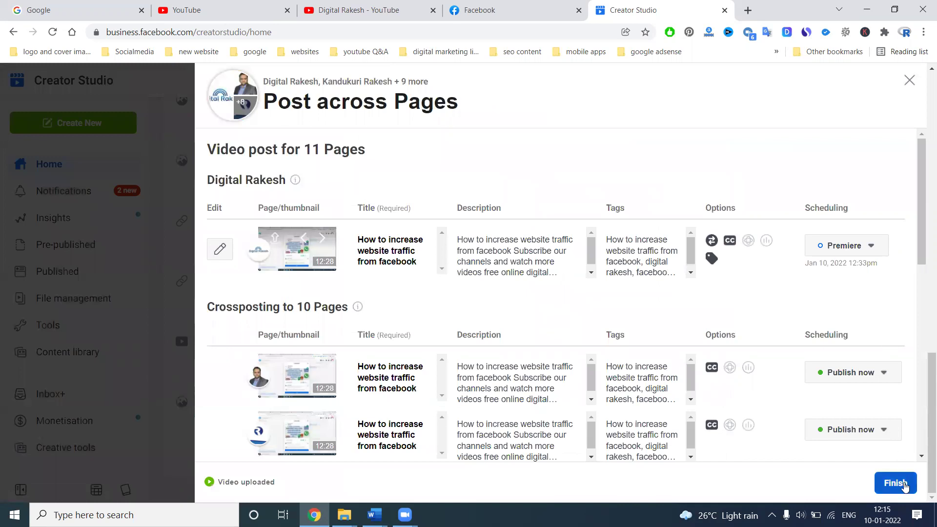
pyautogui.click(904, 483)
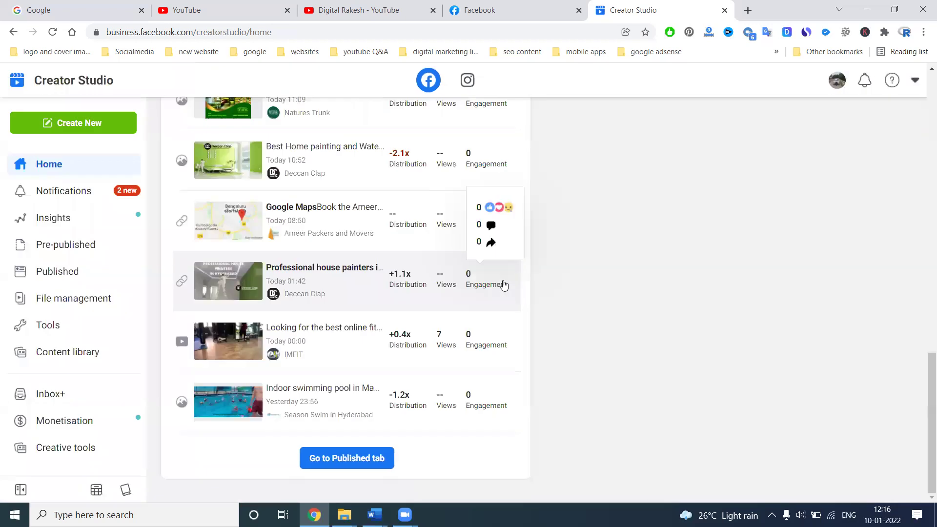
# Return to the start of the Creator Studio home page and show the options for creating new content.
pyautogui.scroll(10, 504, 285)
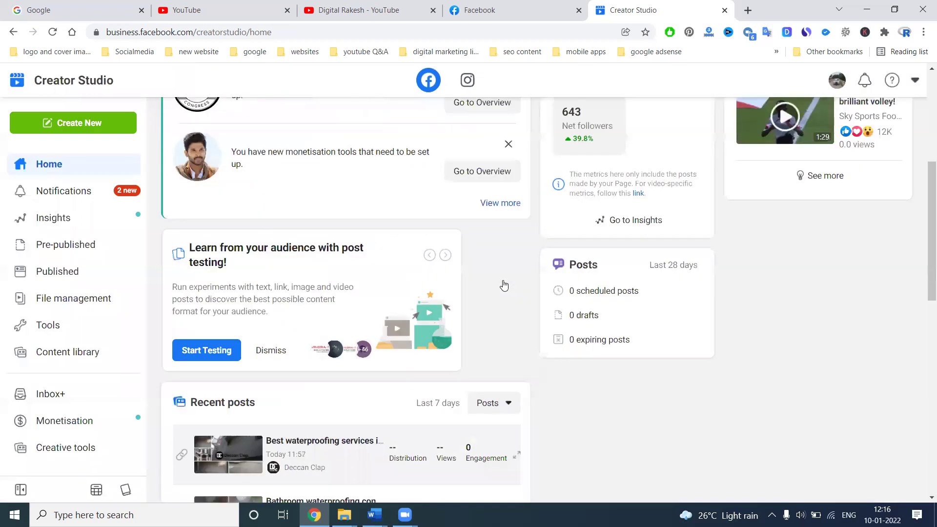
pyautogui.scroll(5, 504, 285)
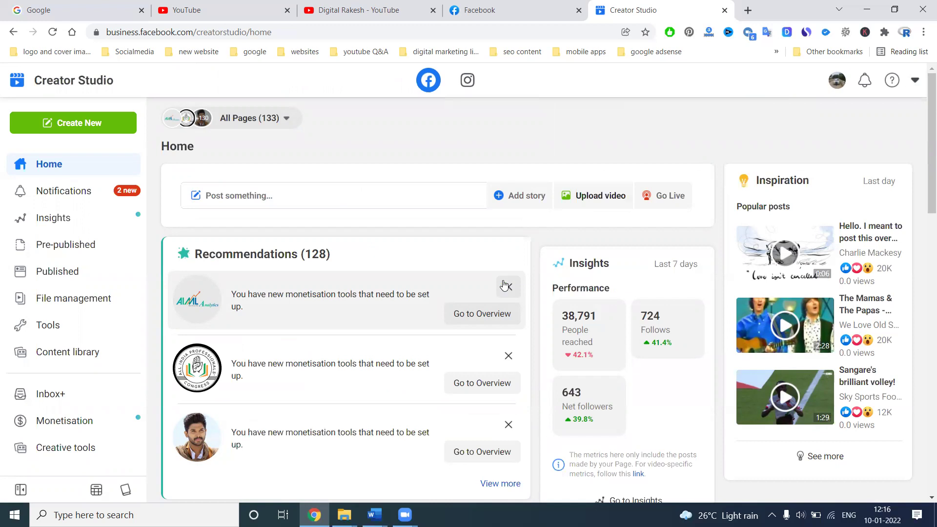
pyautogui.click(59, 123)
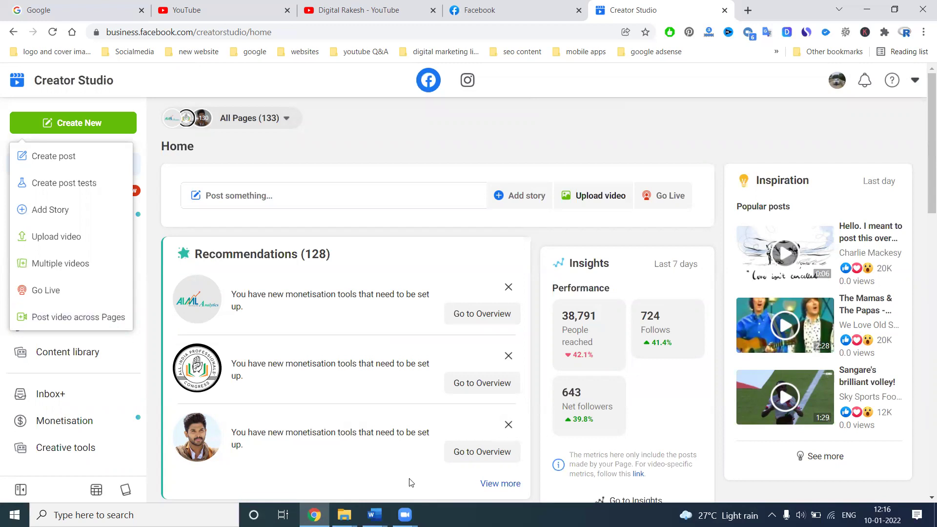
# Dismiss the content creation options, switch to the Digital Rakesh channel on YouTube and look through its uploaded videos.
pyautogui.click(396, 151)
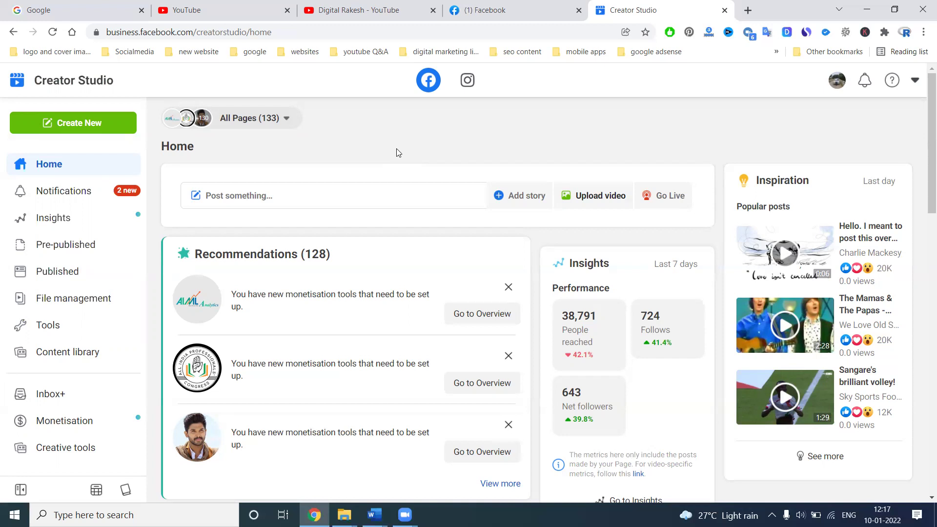
pyautogui.click(335, 5)
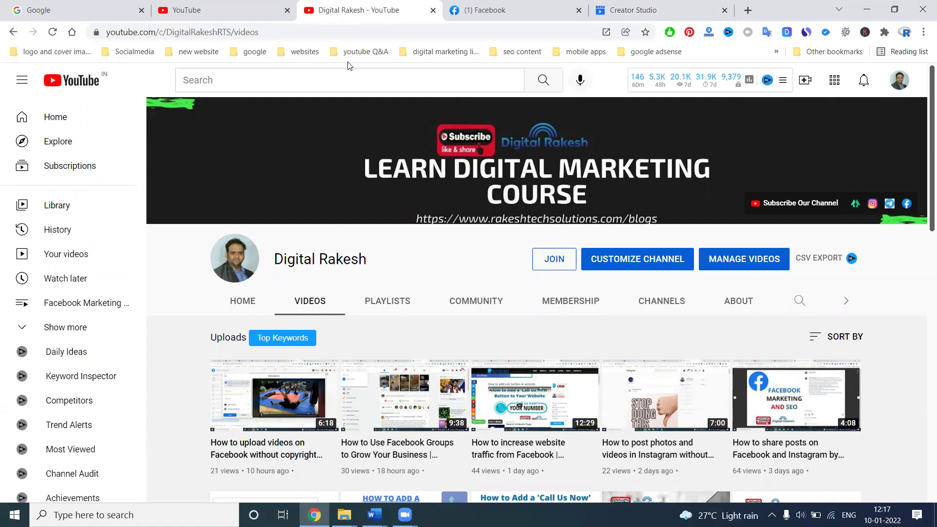
pyautogui.scroll(-8, 369, 114)
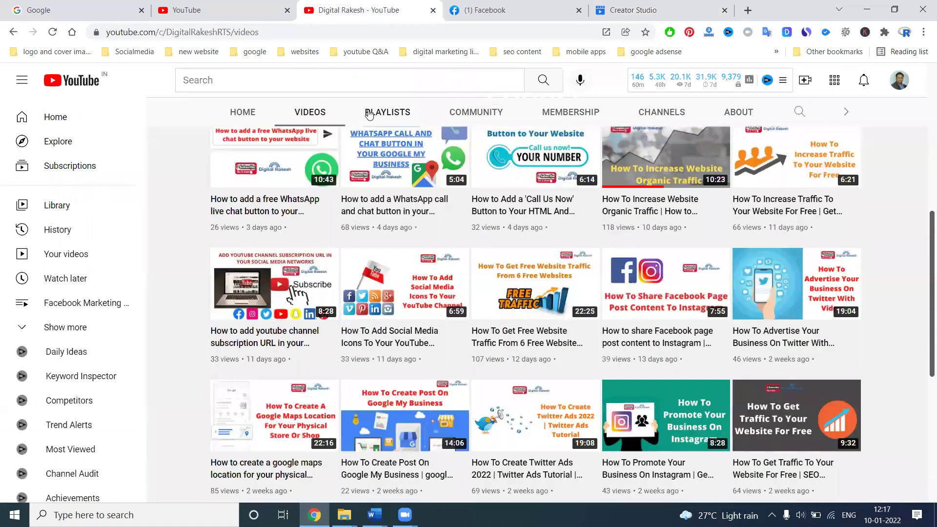
pyautogui.scroll(-1, 370, 114)
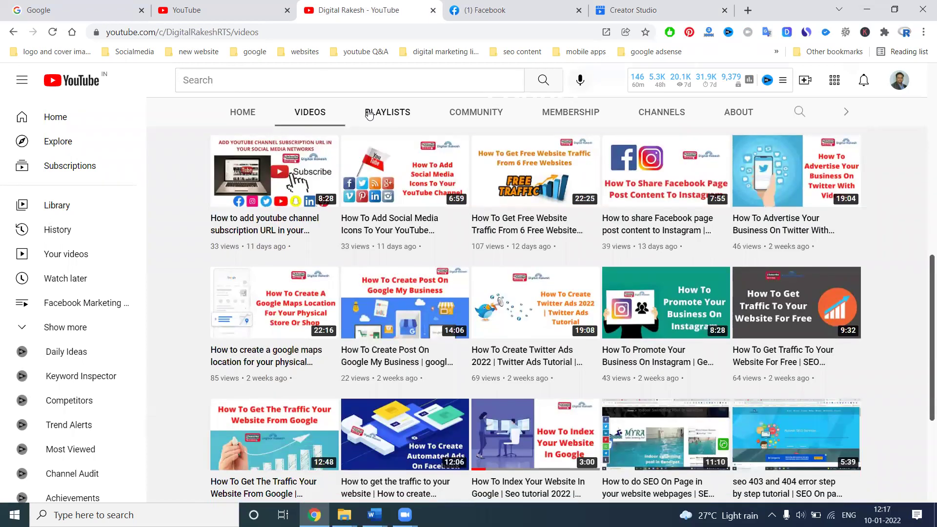
pyautogui.scroll(4, 421, 143)
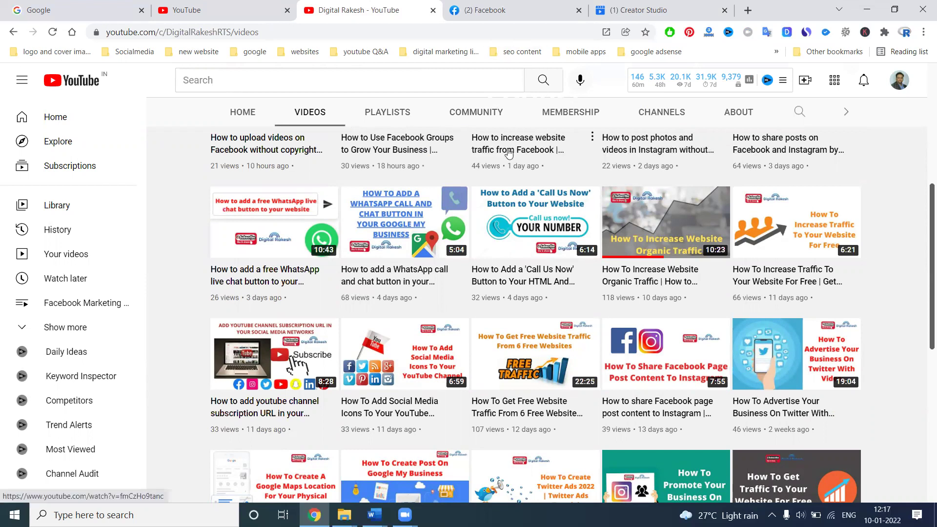
pyautogui.scroll(6, 509, 153)
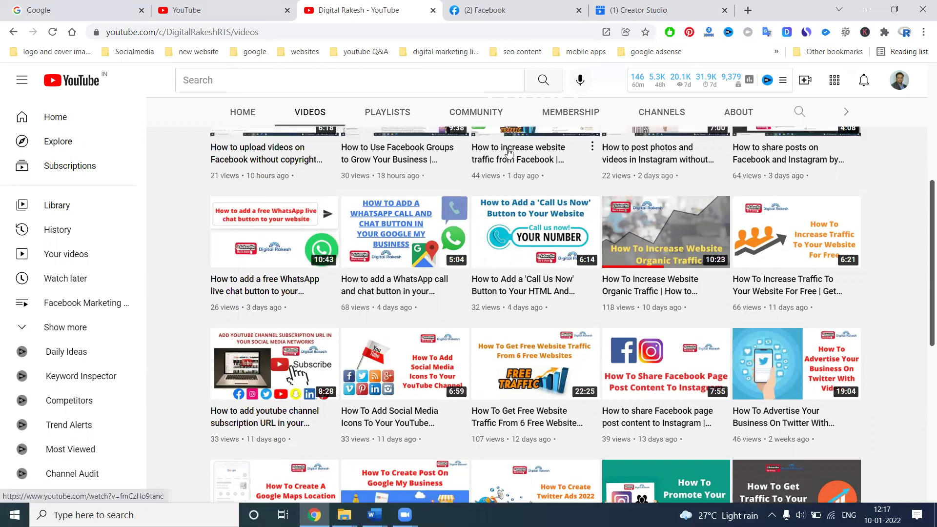